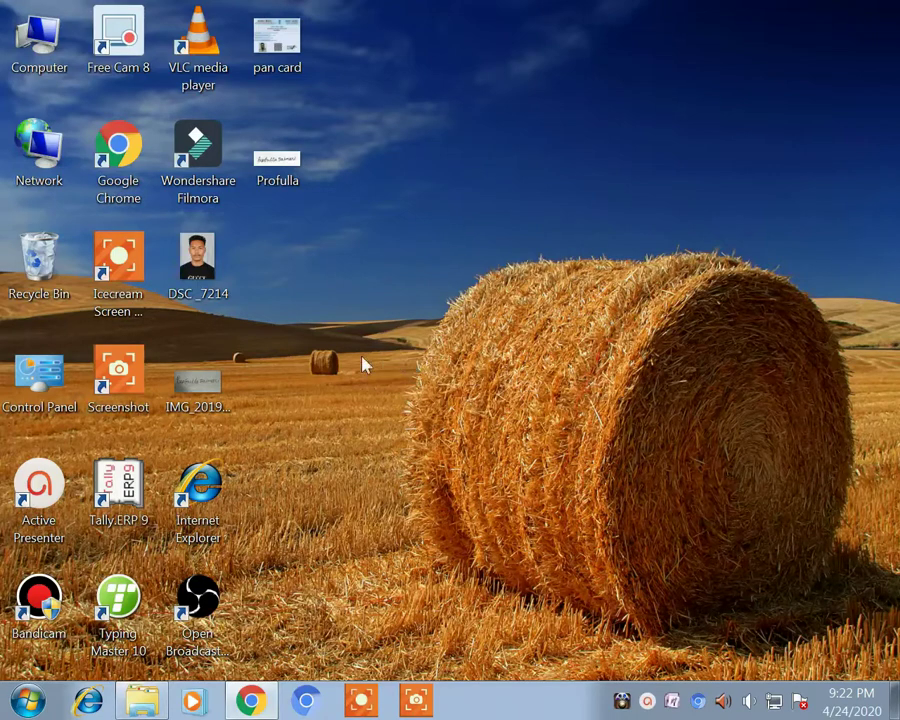
Step: Switch to Chrome and open the General Public Signup form on the Birth & Death Registration site
click(251, 700)
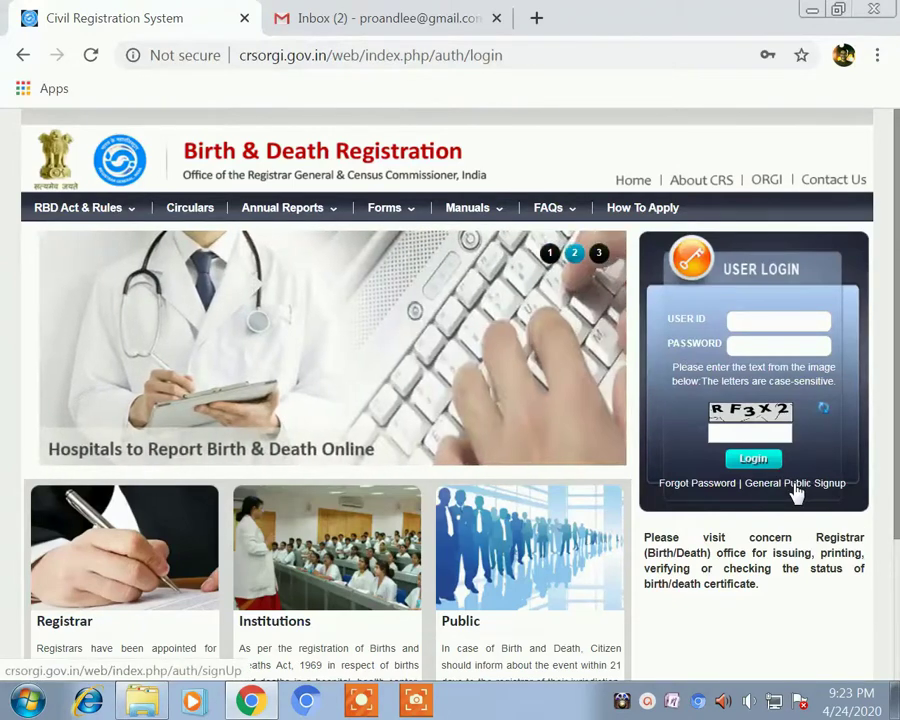
click(795, 485)
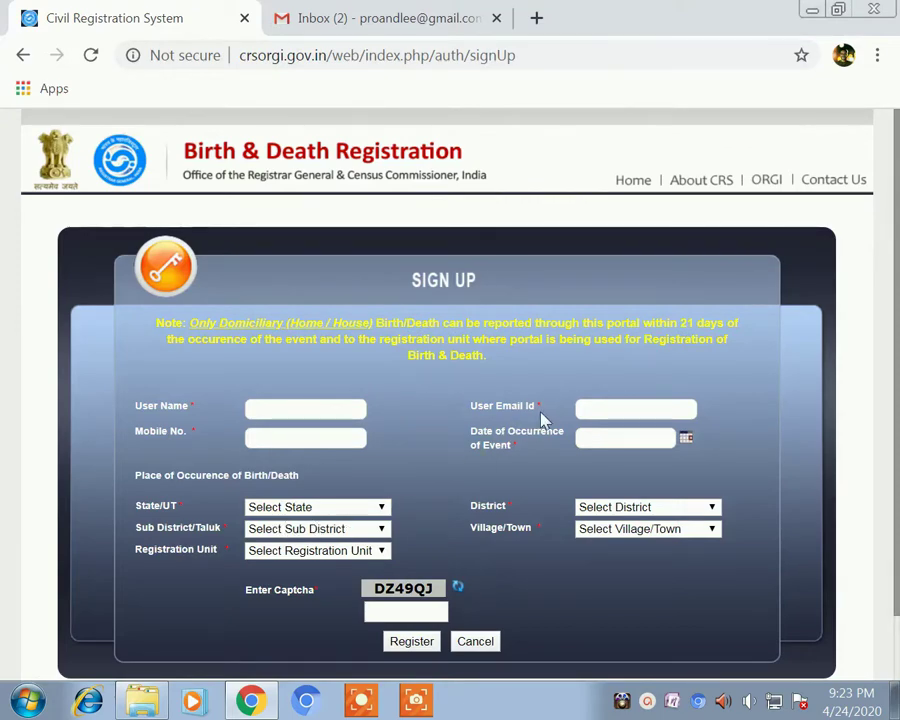
Step: View the CRS User Registration e-mail in the Gmail inbox, then return to the Civil Registration System page
click(388, 20)
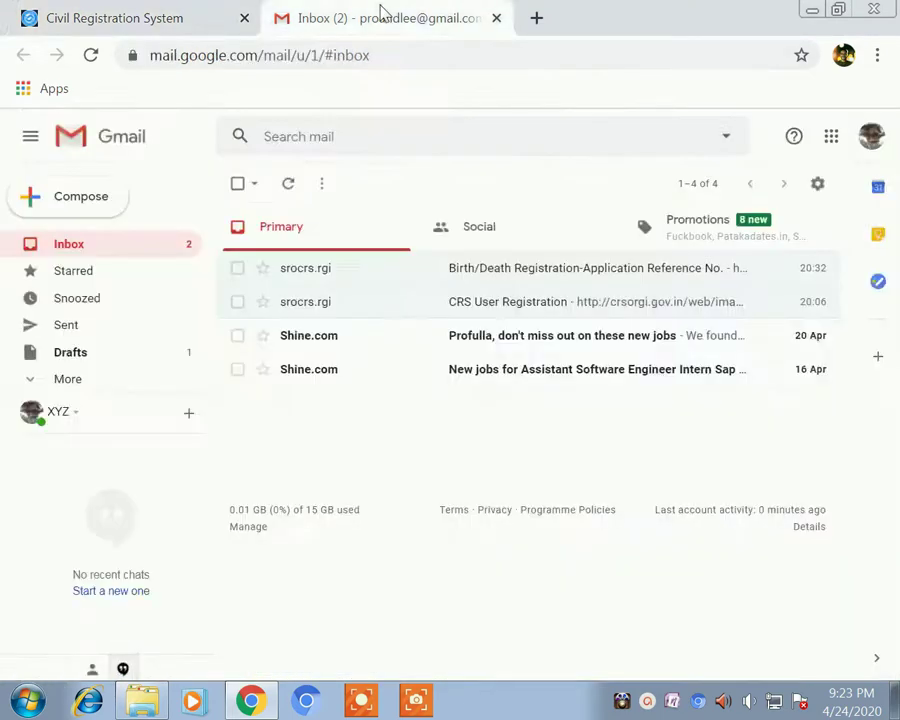
click(480, 306)
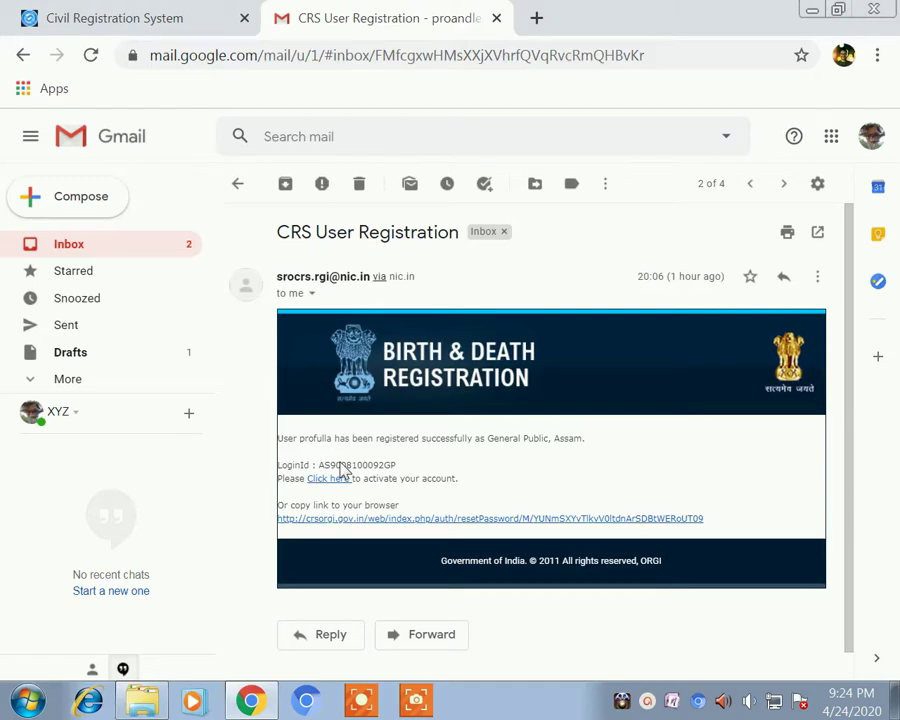
click(196, 22)
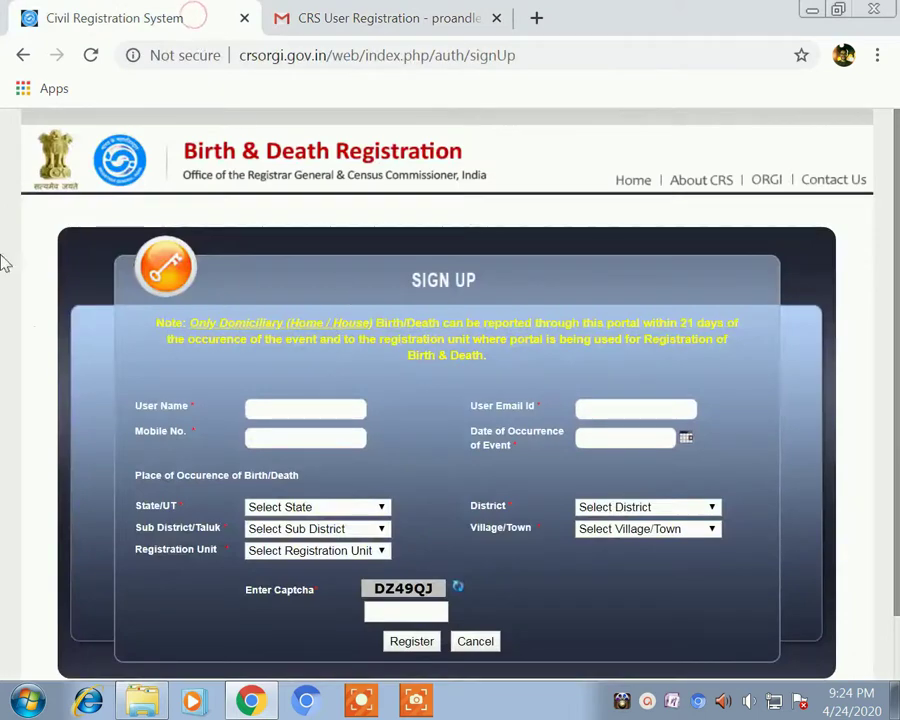
Step: Cancel the sign-up form and fill in the login form with the saved user ID and password
click(470, 642)
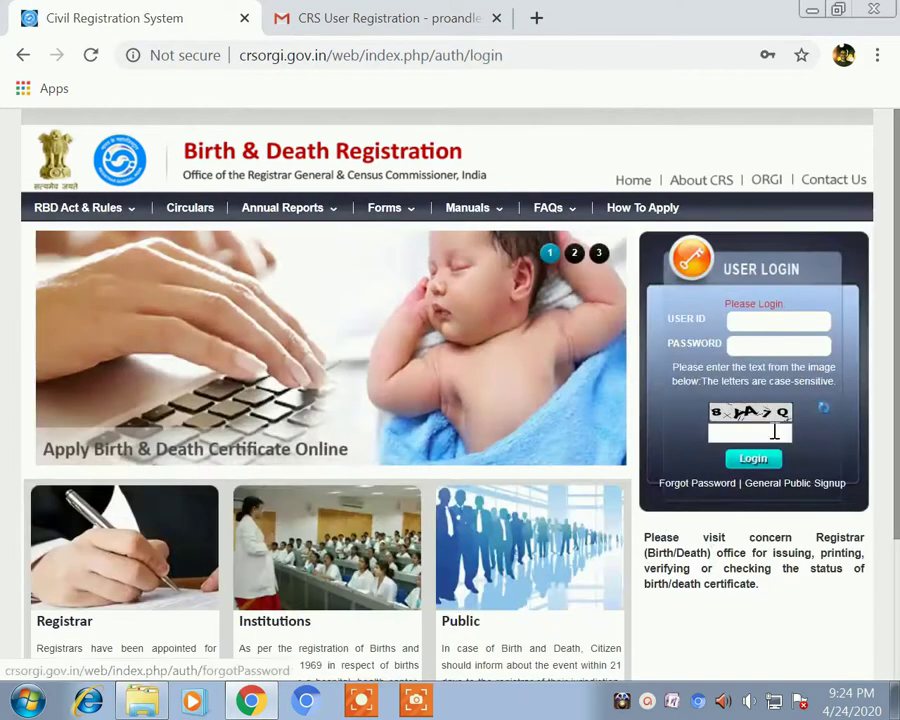
click(769, 320)
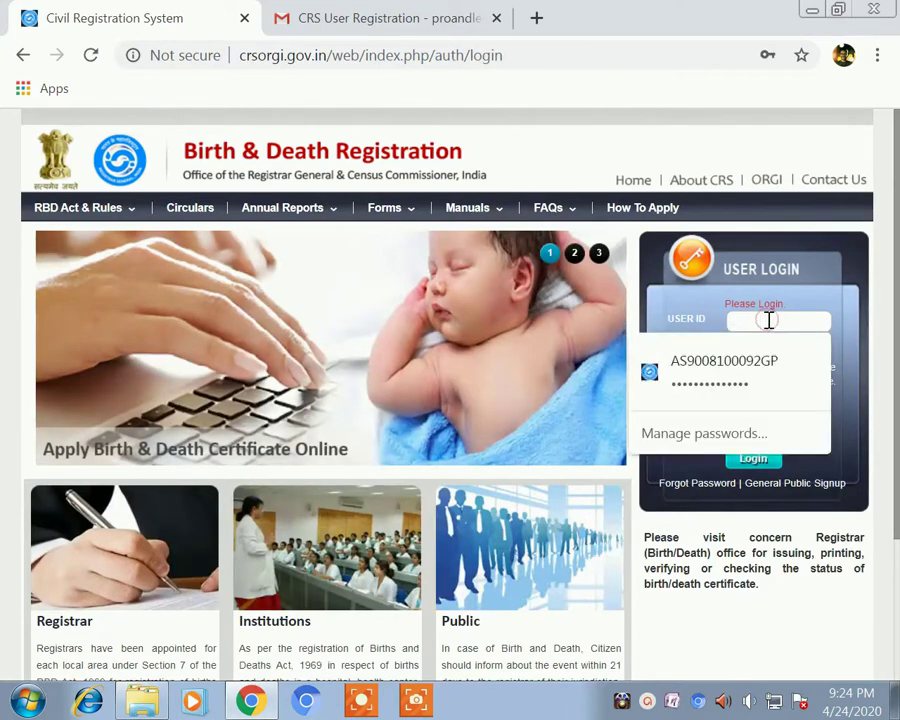
click(745, 363)
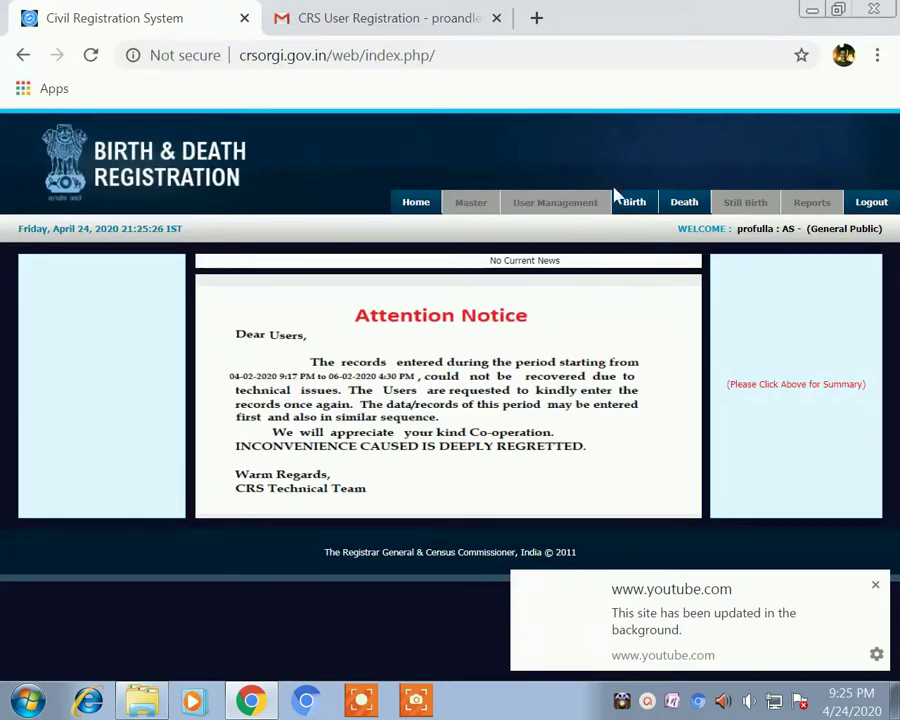
Step: Open the Add death Registration form for a new death record
mouse_move(634, 203)
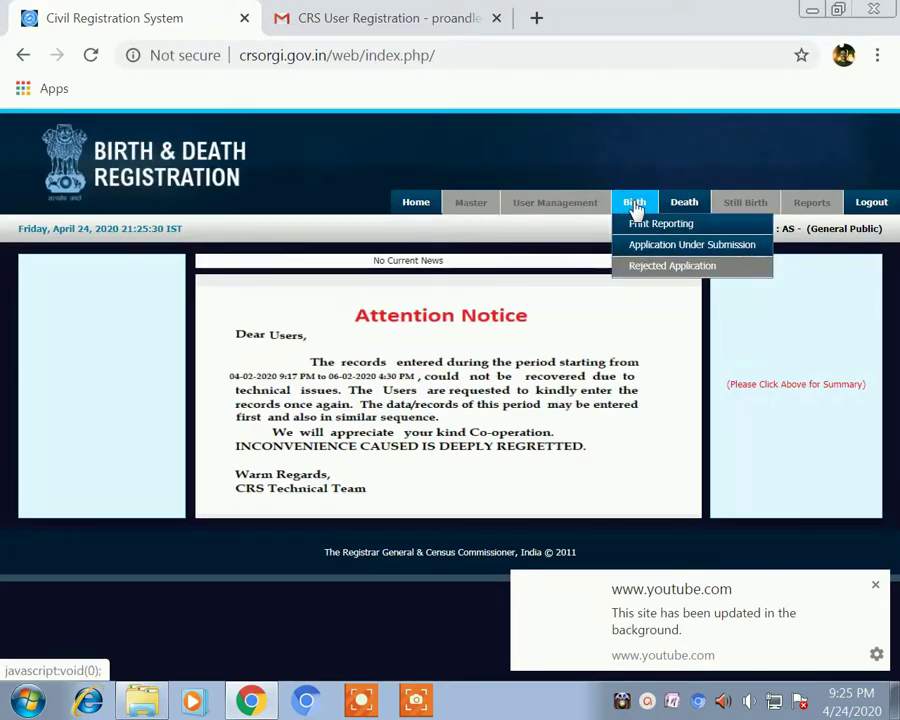
mouse_move(692, 207)
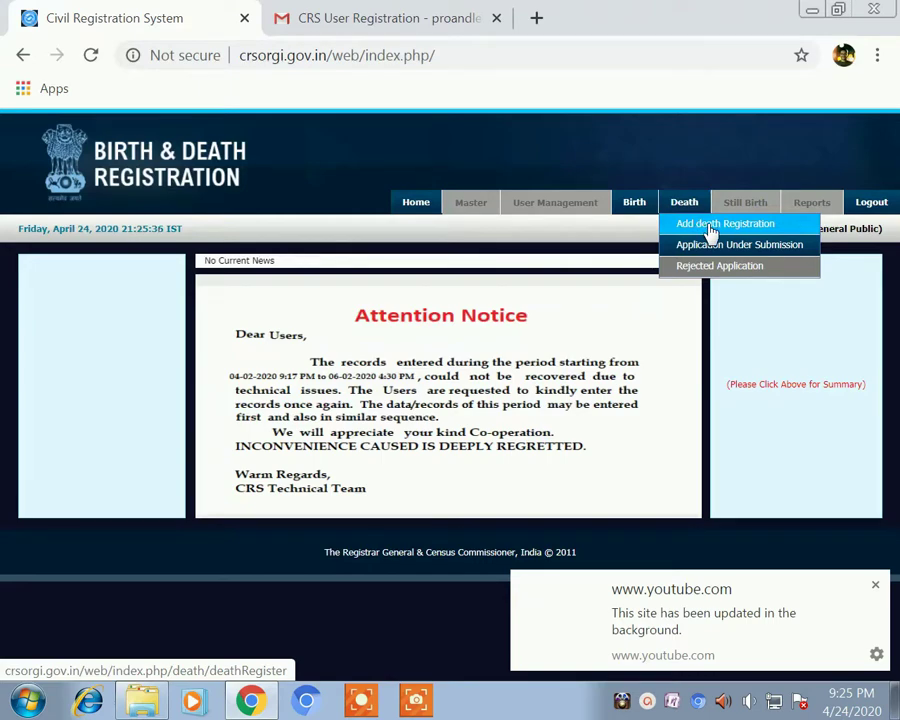
click(710, 228)
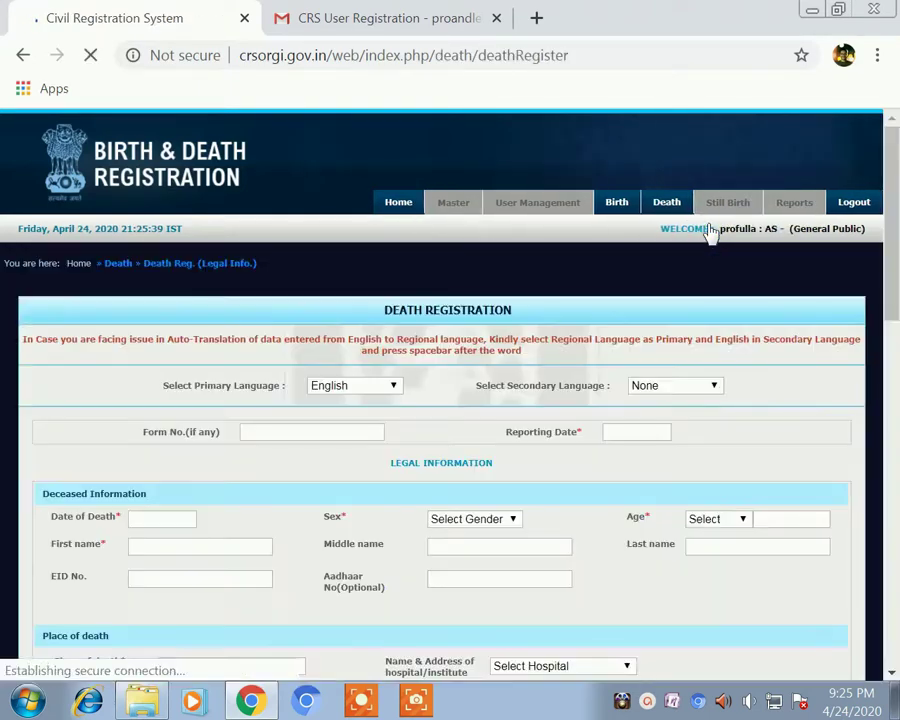
Step: Set the death registration form's primary language to English and its secondary language to Assamese
scroll(516, 375, down, 2)
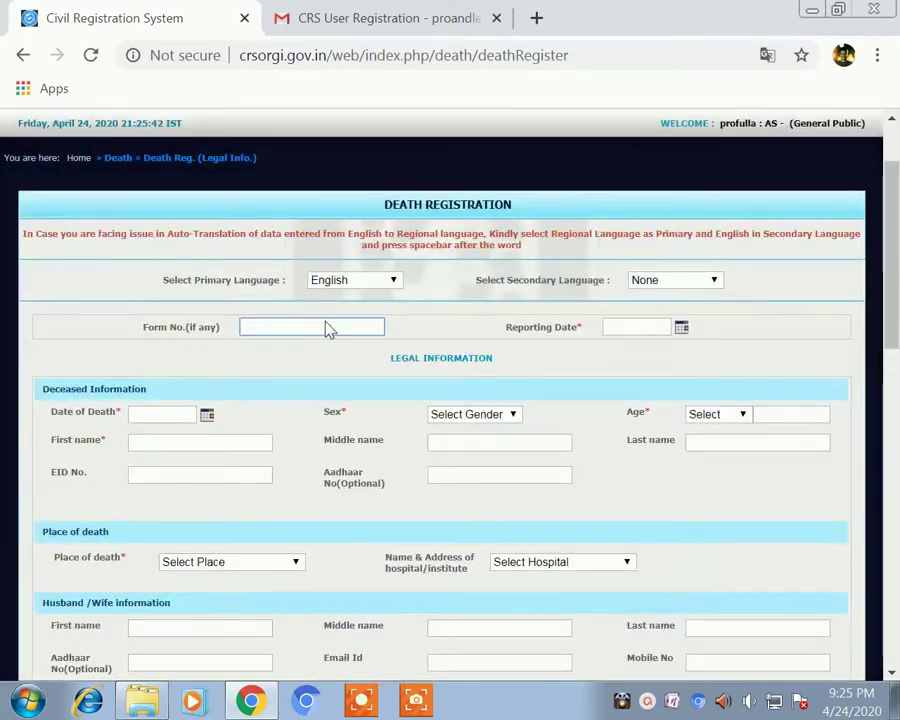
scroll(326, 323, down, 1)
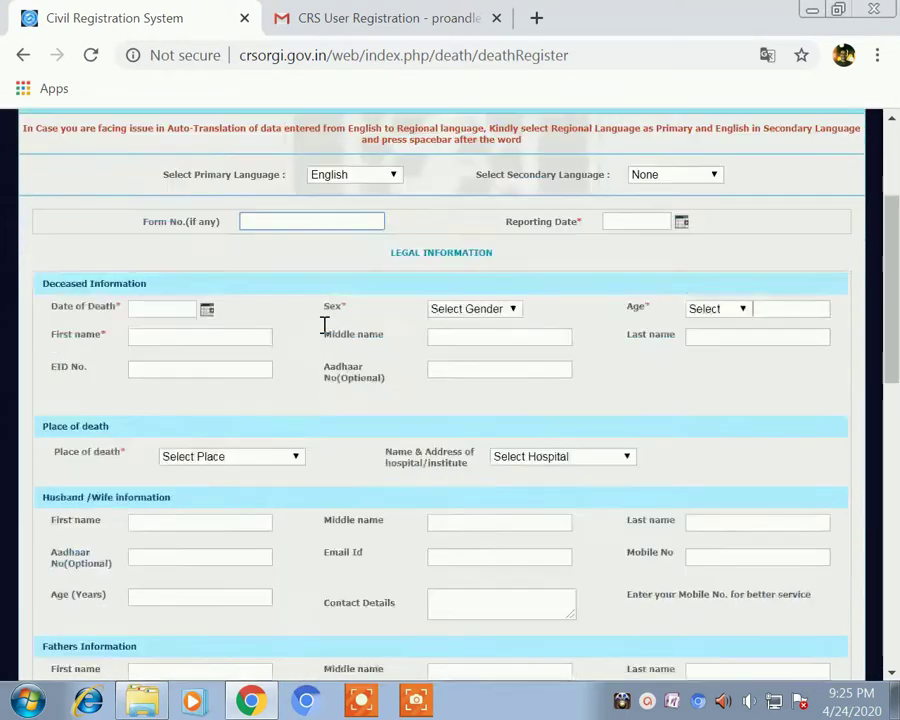
scroll(323, 330, down, 6)
scroll(323, 333, down, 3)
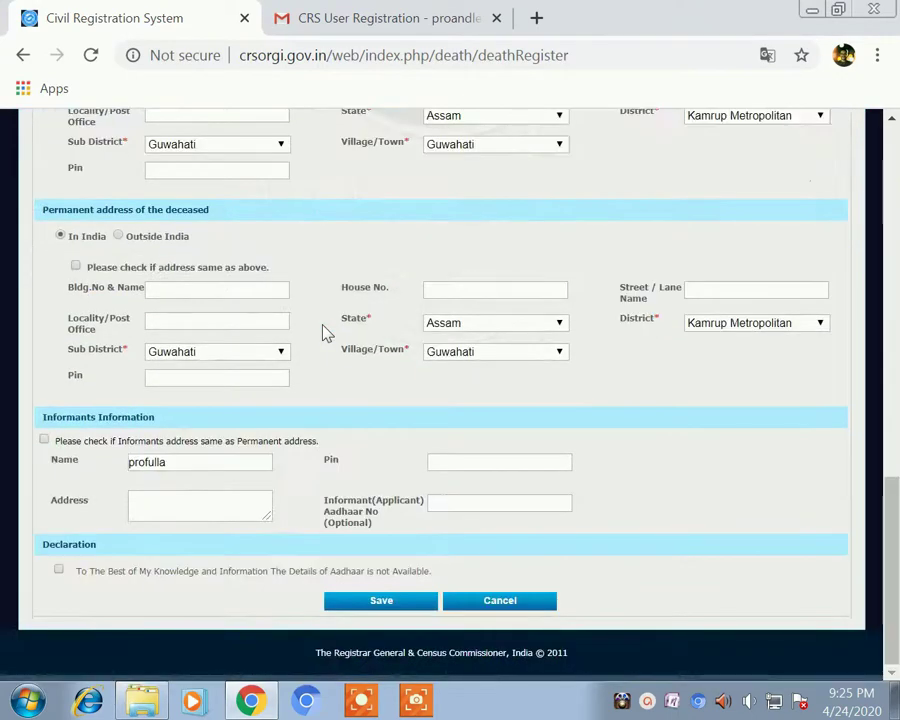
scroll(368, 508, up, 10)
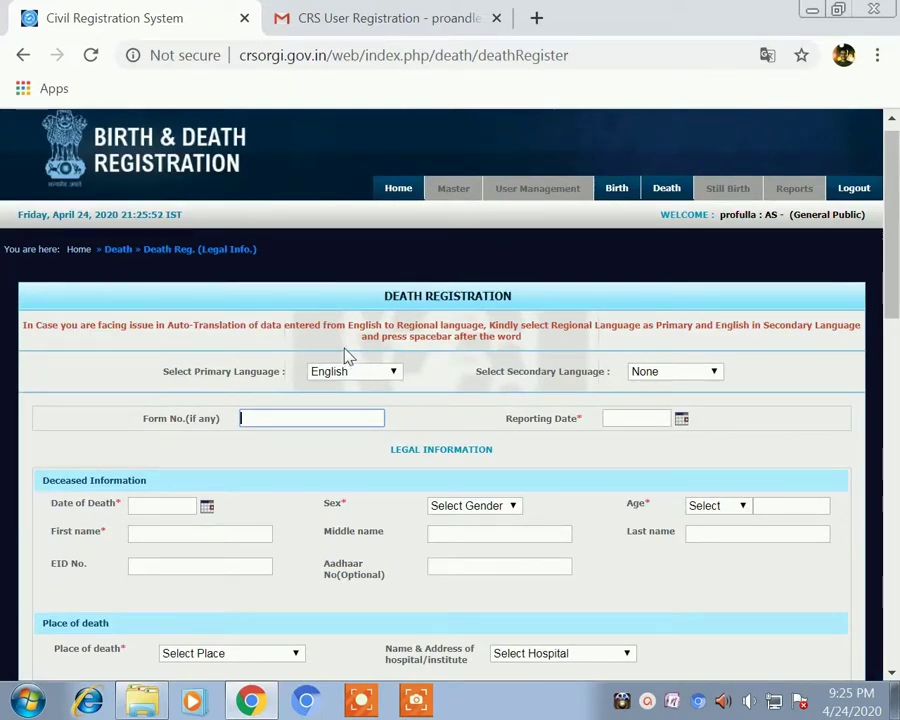
click(358, 374)
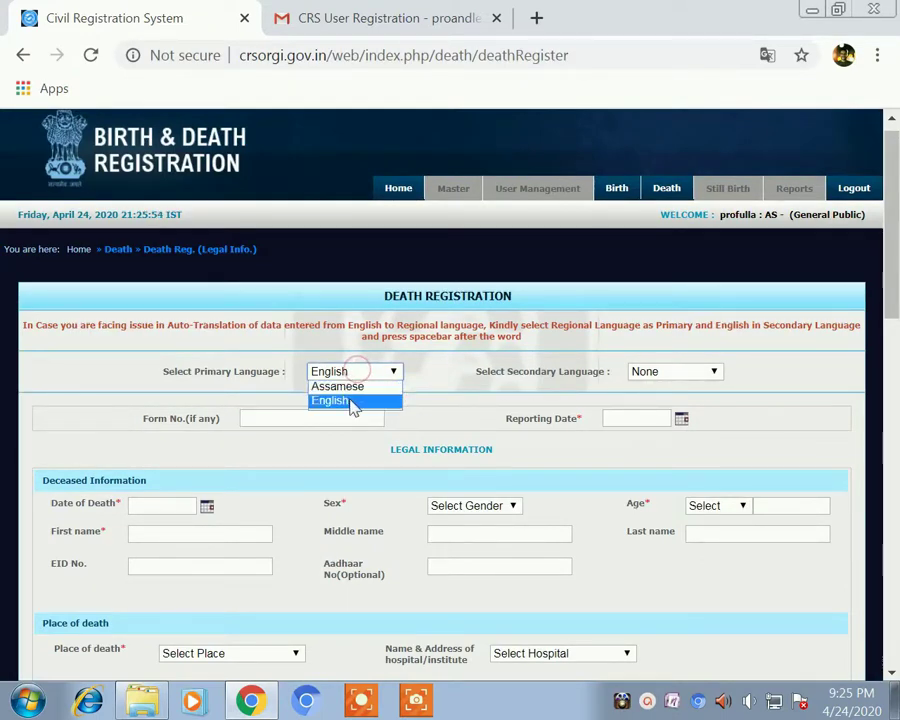
click(367, 401)
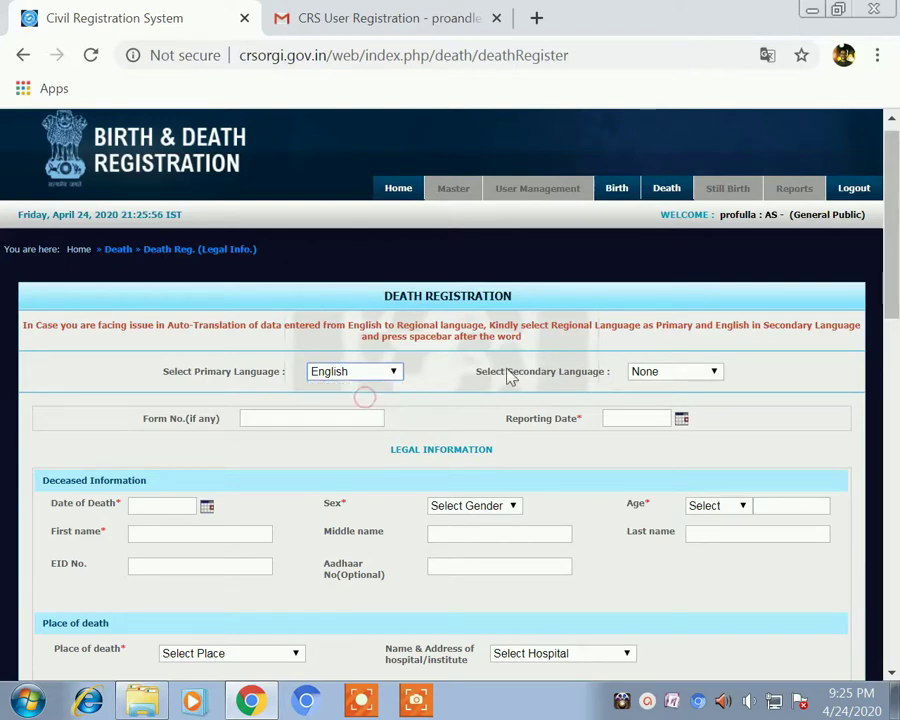
click(703, 375)
click(669, 401)
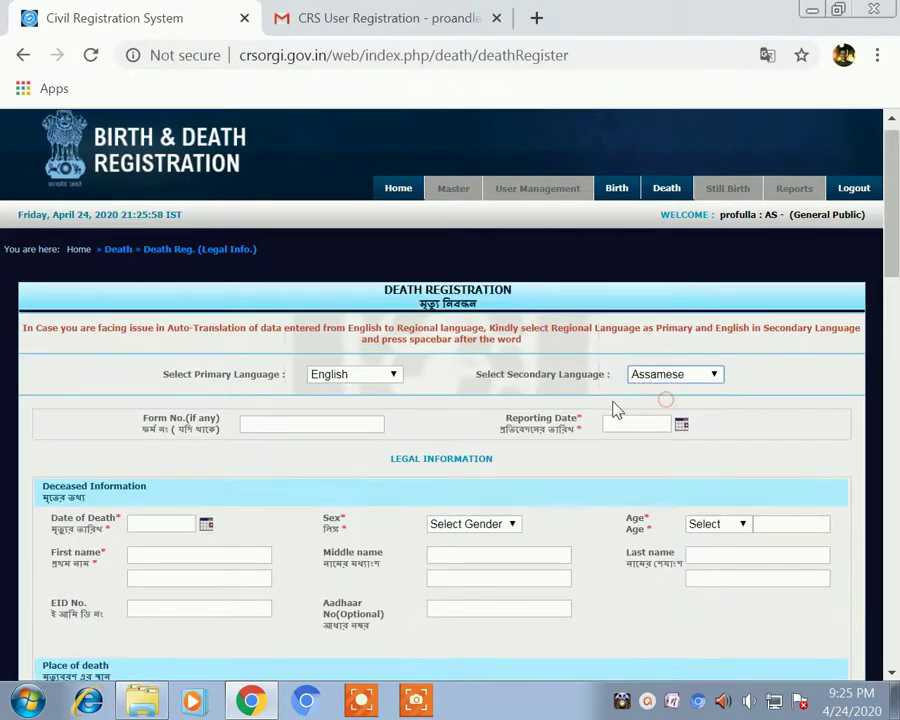
Step: Set the reporting date of the death registration to 24-04-2020
scroll(352, 367, down, 2)
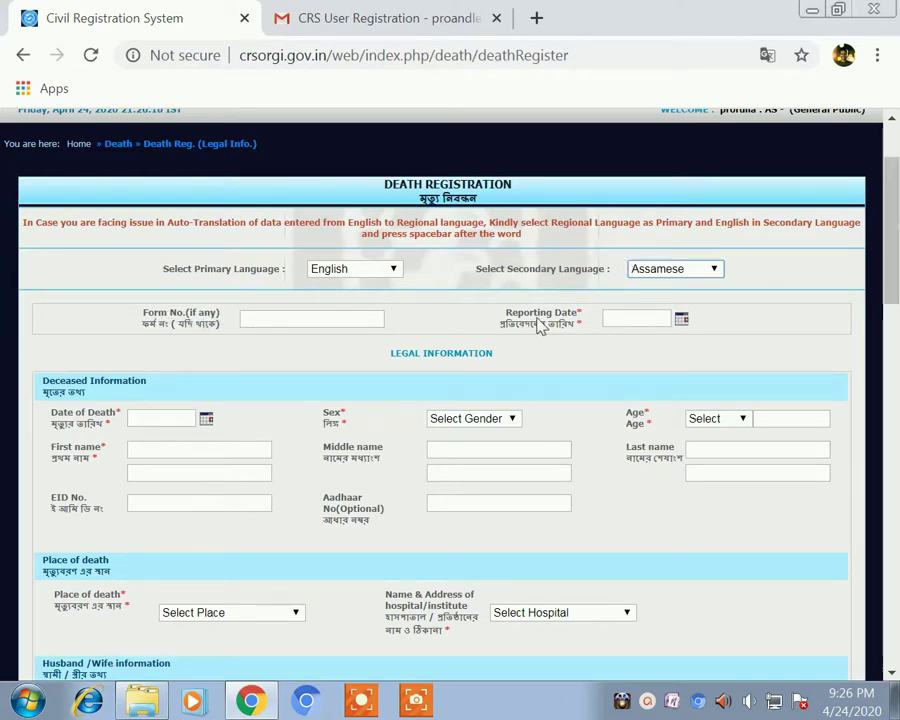
click(627, 315)
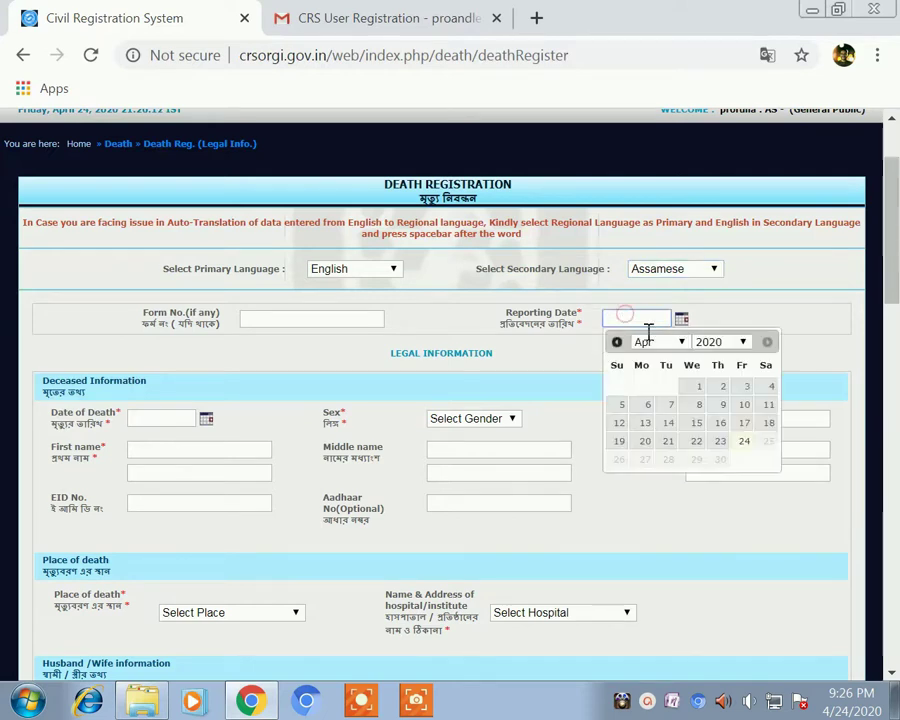
click(745, 442)
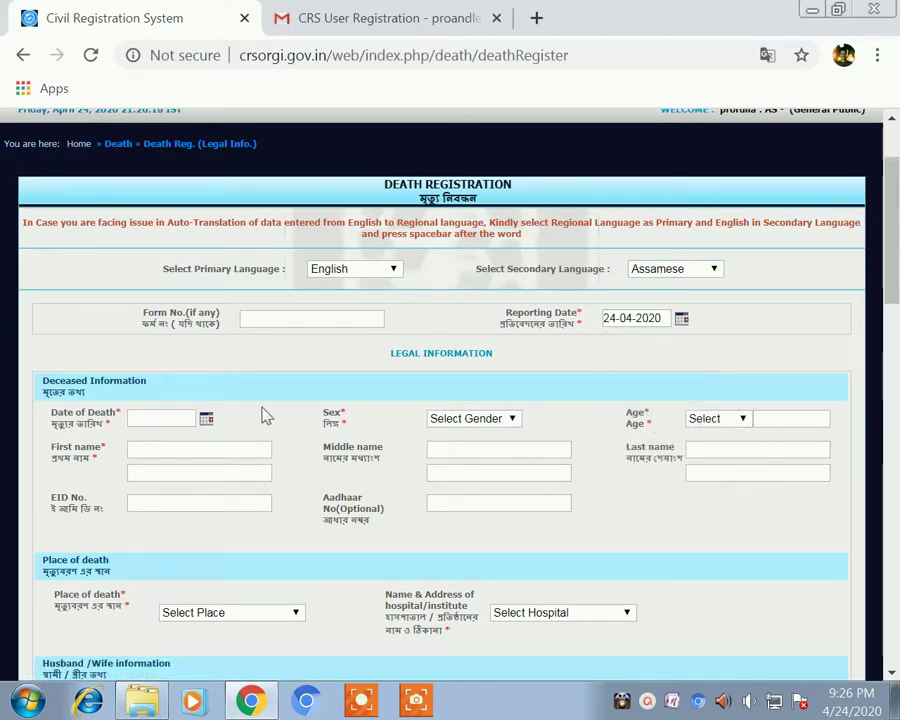
Step: Set the deceased's sex to Male and the age to 1 in Days
scroll(201, 445, down, 2)
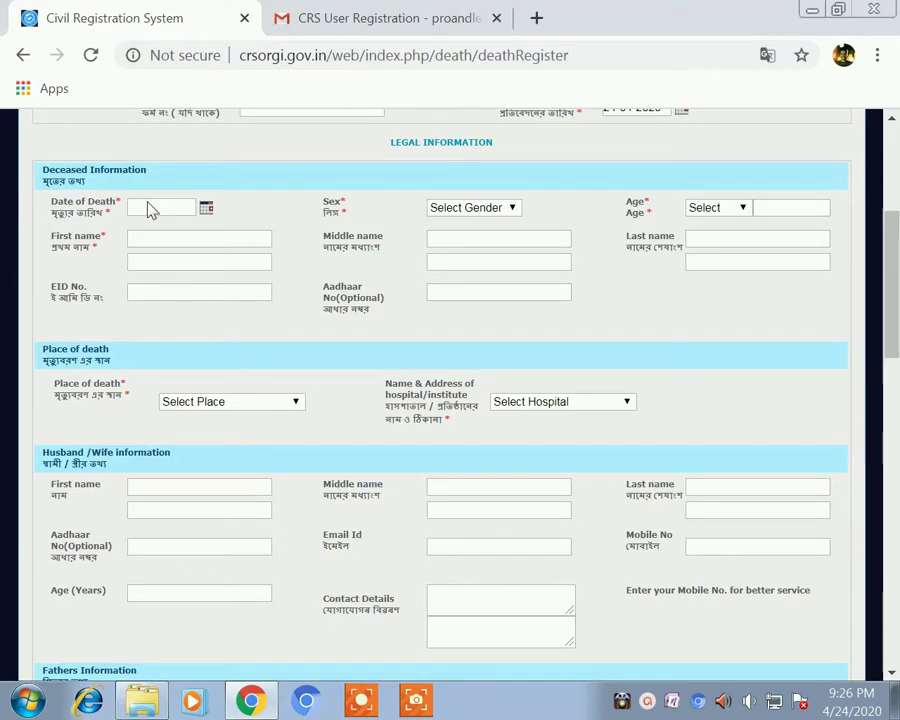
click(494, 214)
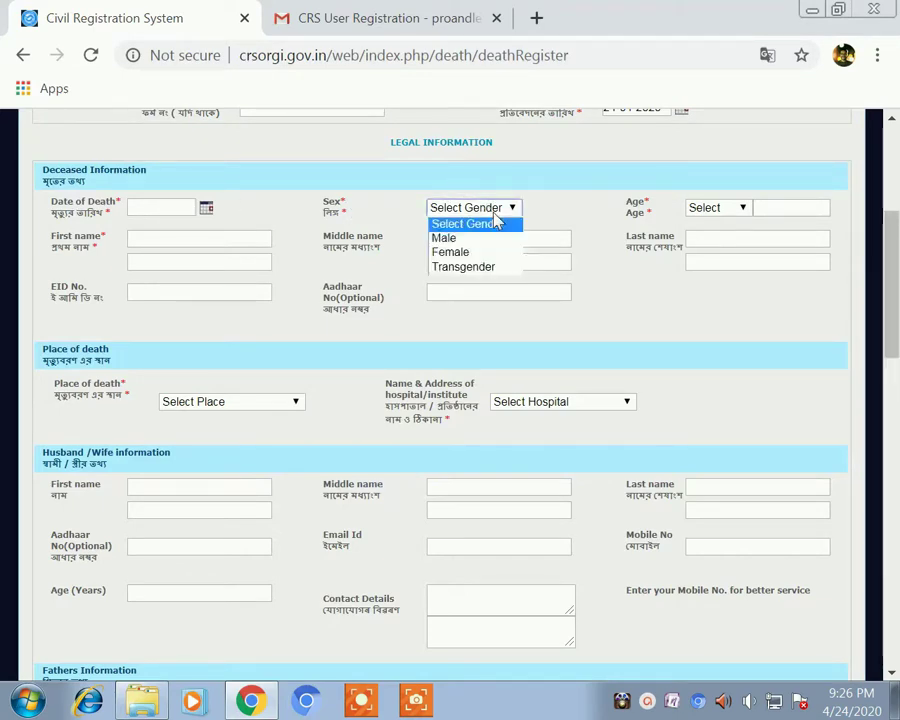
click(455, 240)
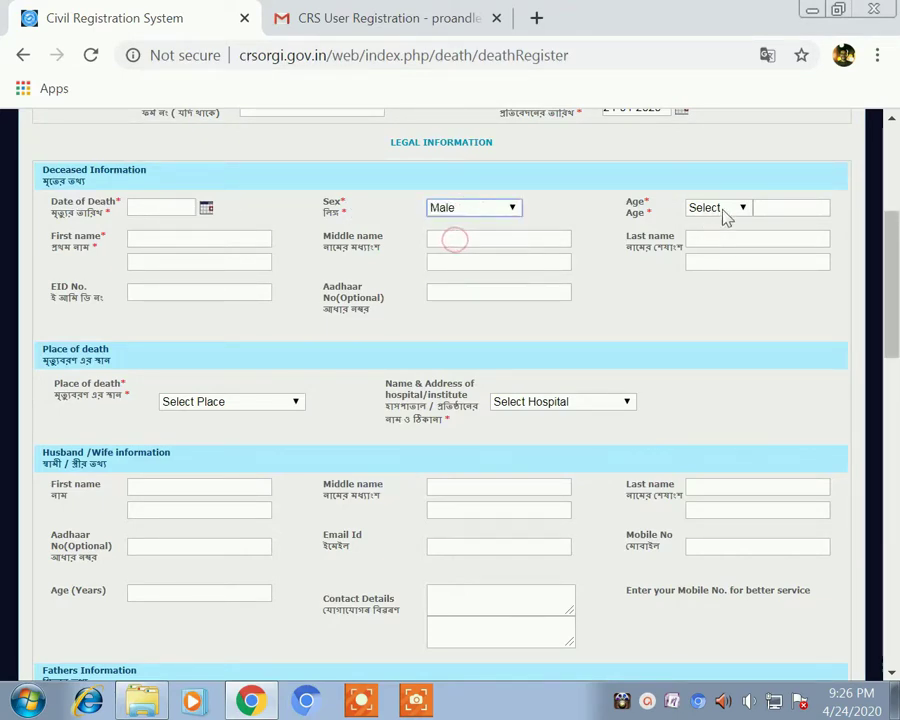
click(722, 210)
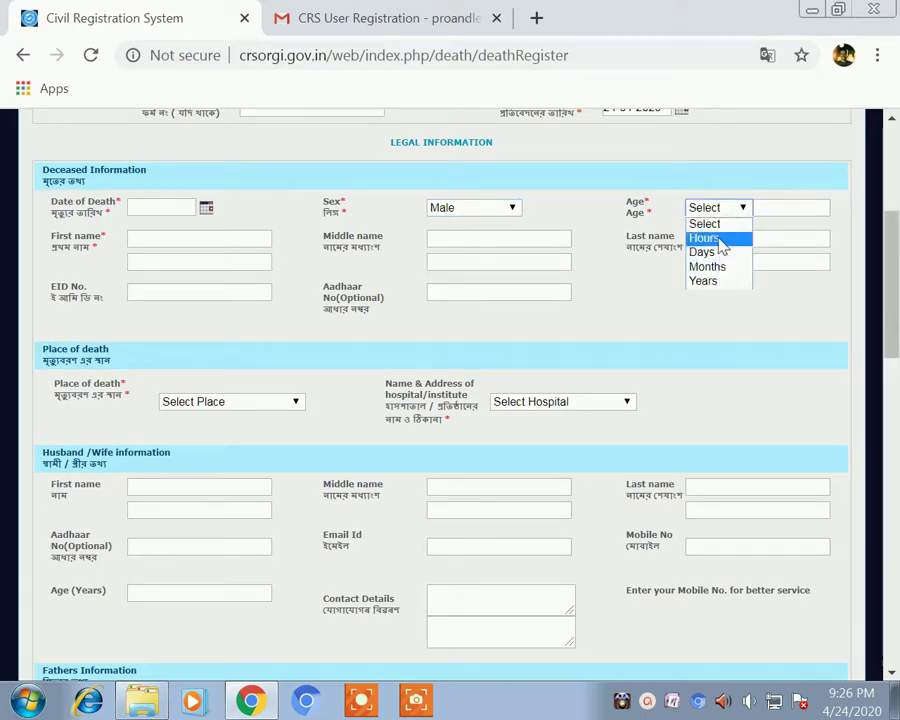
click(716, 253)
click(766, 206)
text(1)
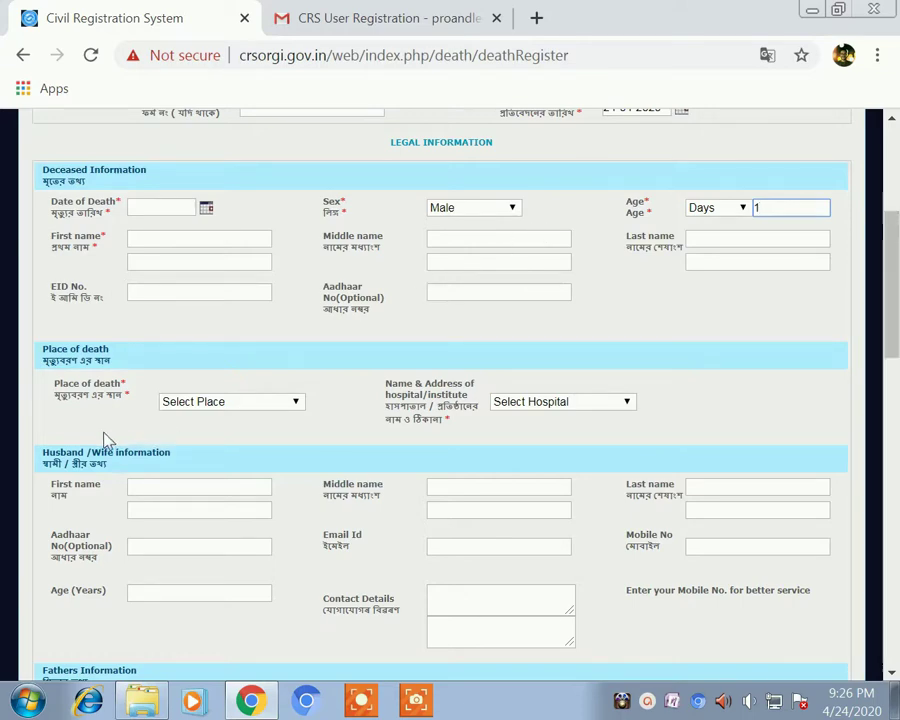
Step: Set the place of death to House
click(215, 402)
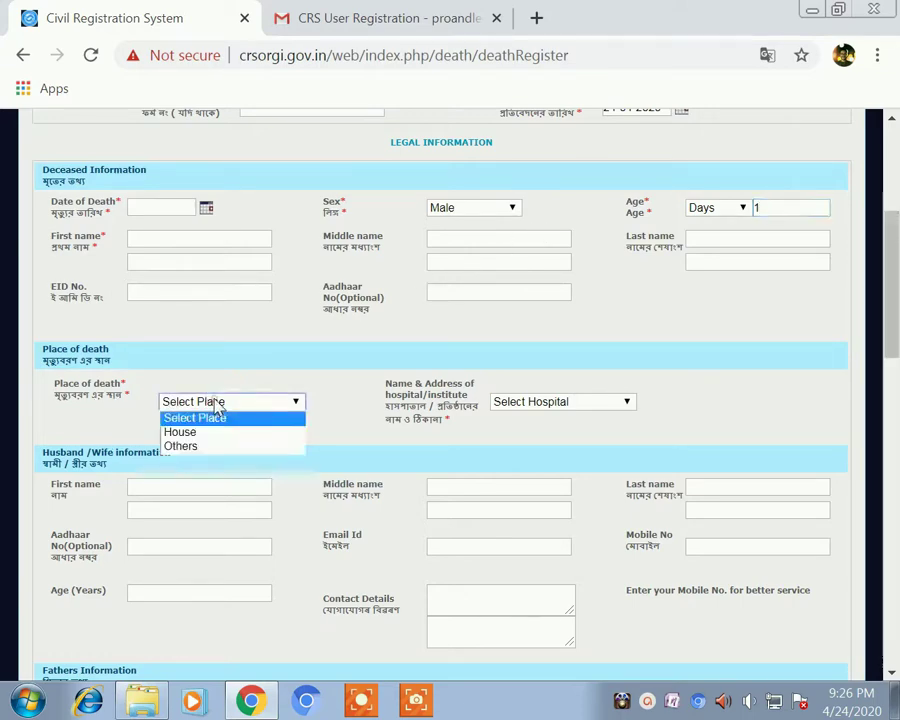
click(222, 449)
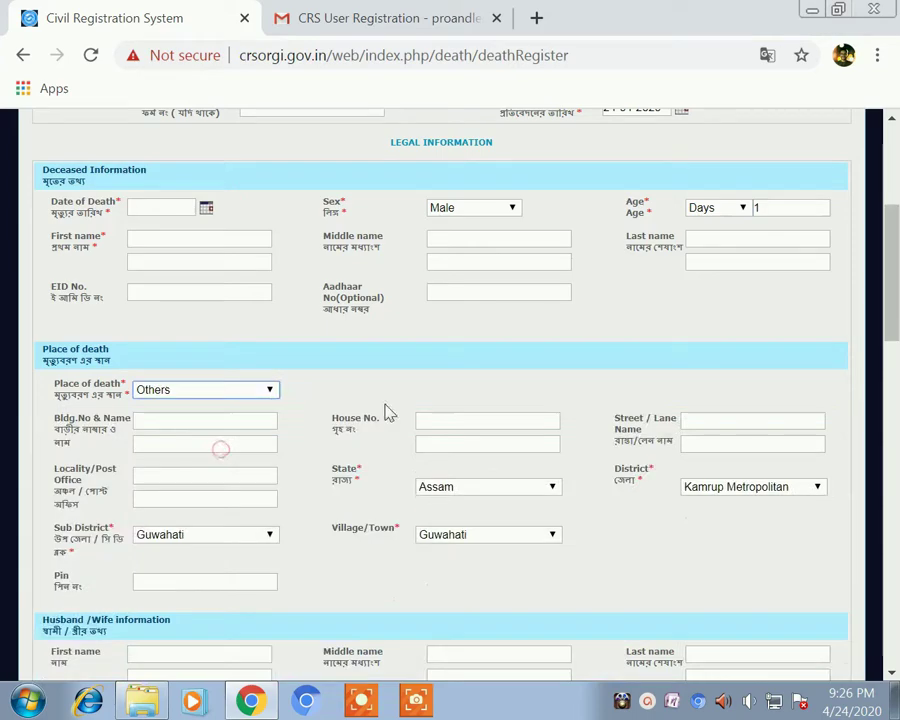
click(165, 390)
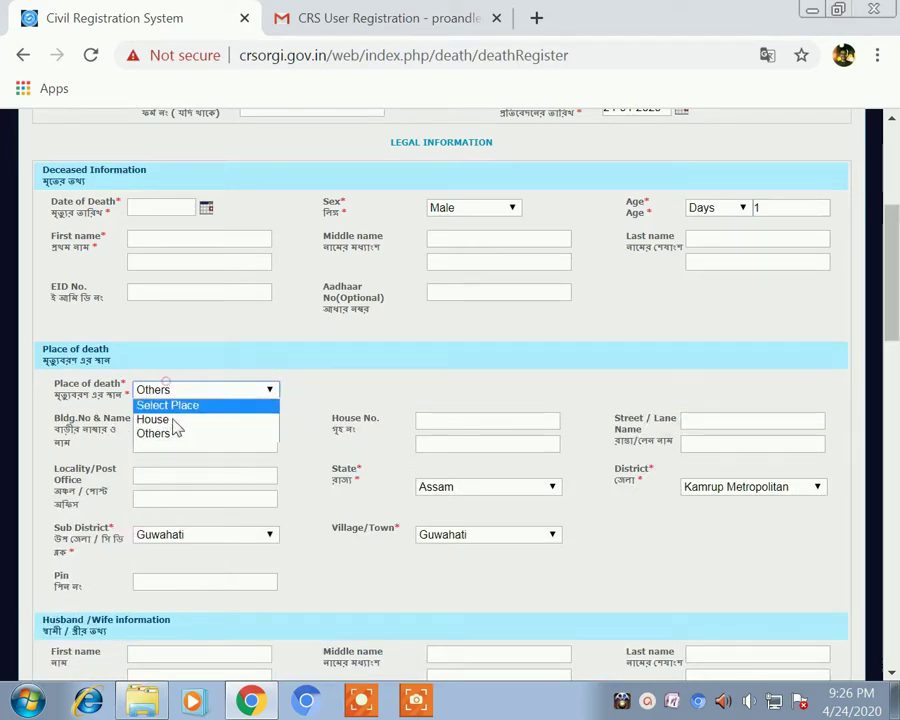
click(174, 420)
Step: Review the remaining sections of the legal information form, from the place of death down to the informant's information and declaration
scroll(181, 416, down, 2)
scroll(181, 416, down, 1)
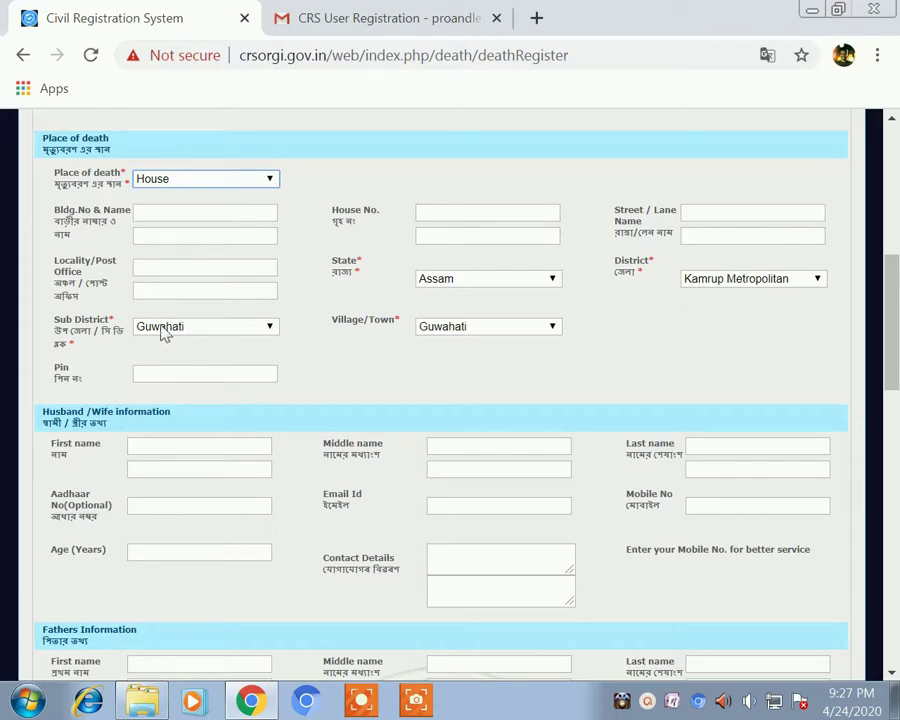
scroll(160, 333, down, 2)
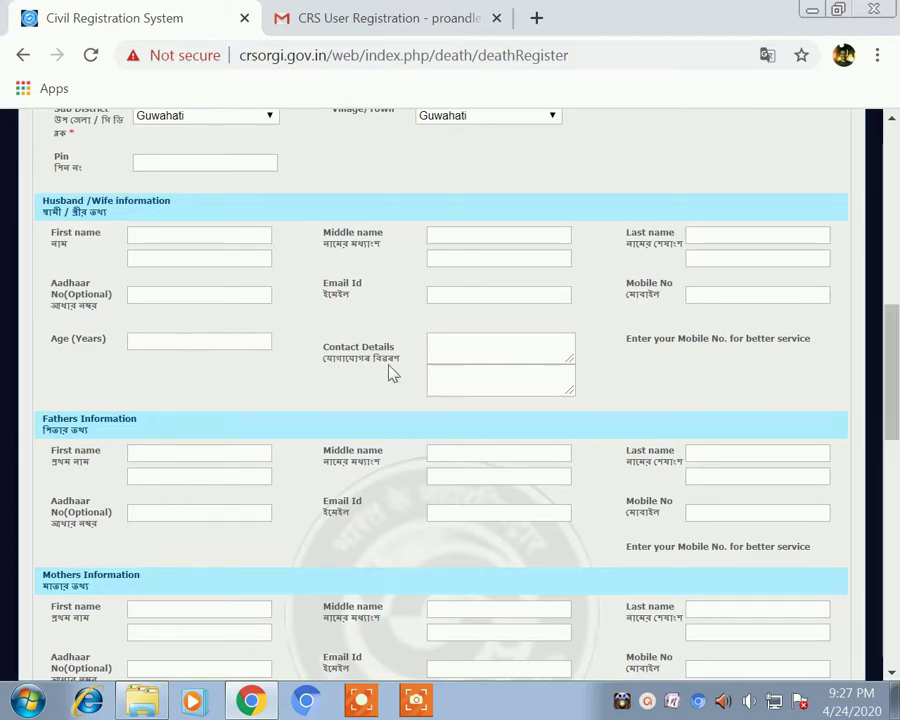
scroll(511, 371, down, 2)
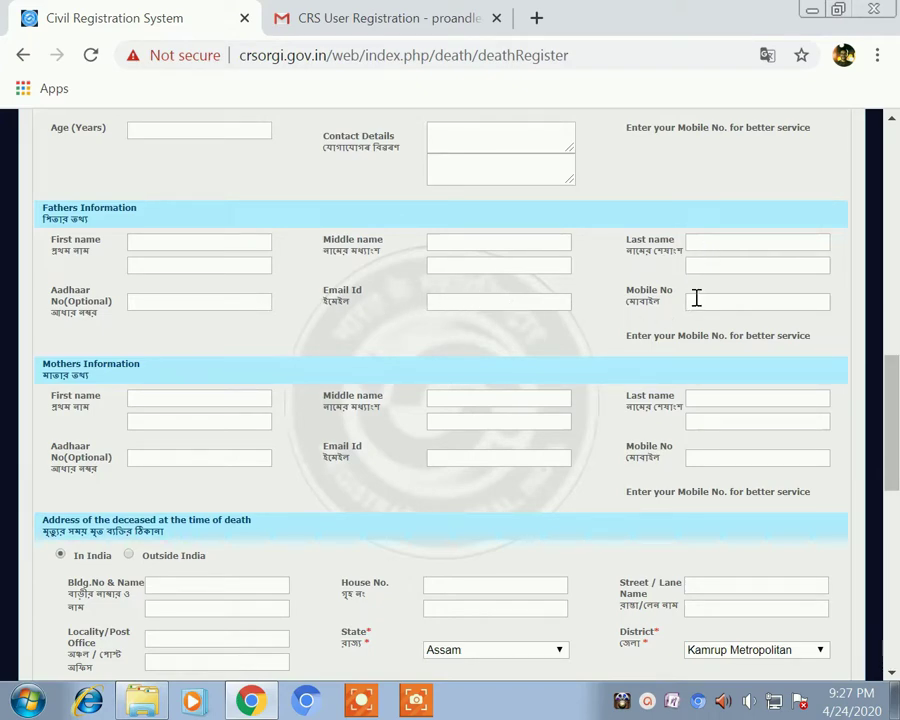
scroll(343, 335, down, 3)
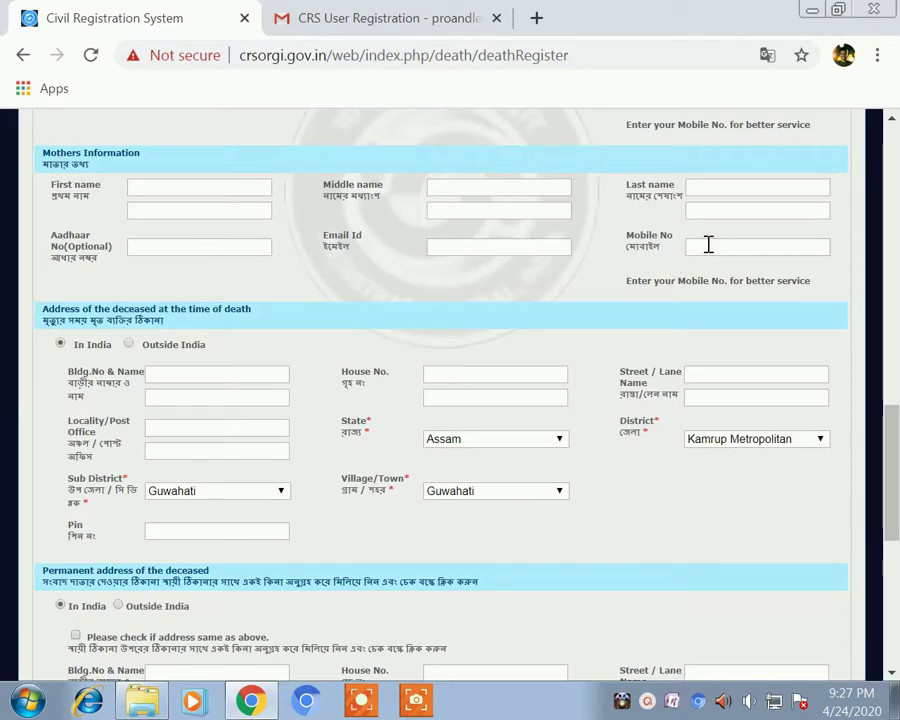
scroll(362, 346, down, 2)
scroll(240, 300, up, 1)
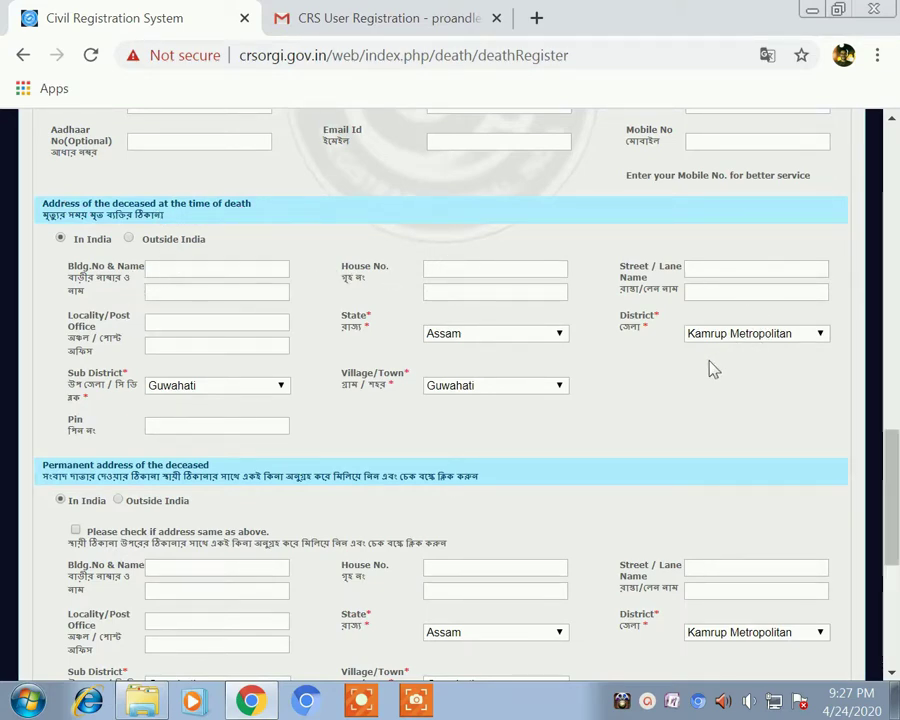
scroll(170, 380, down, 1)
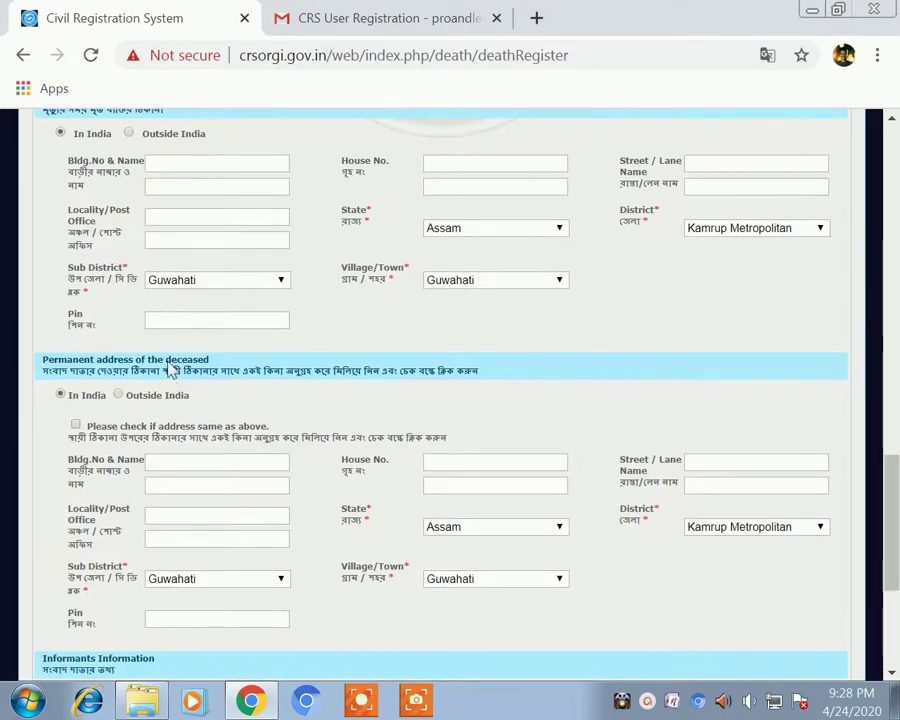
scroll(165, 317, down, 1)
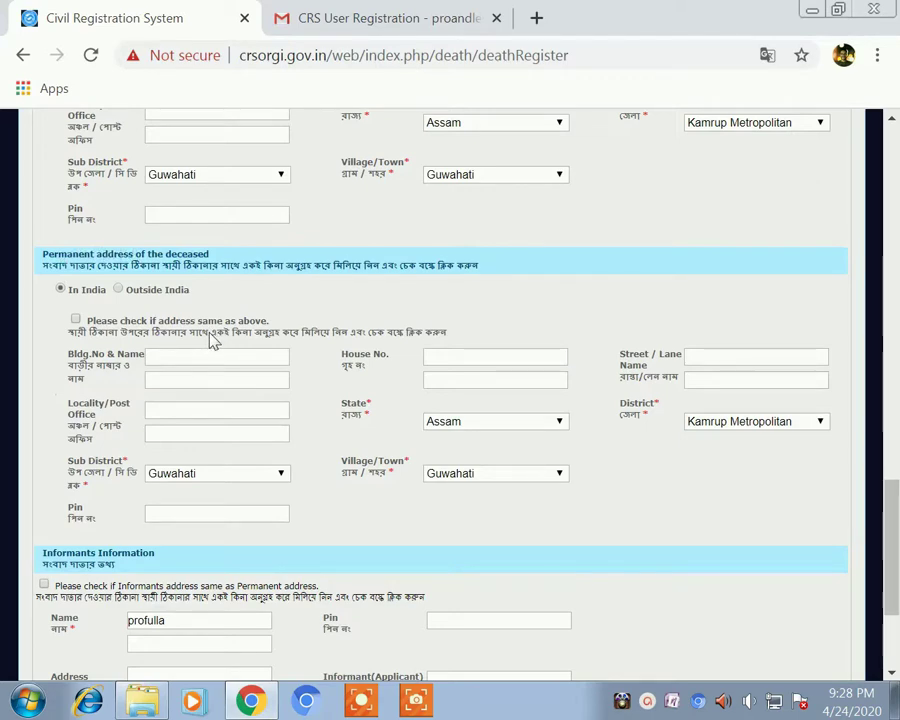
scroll(211, 338, down, 1)
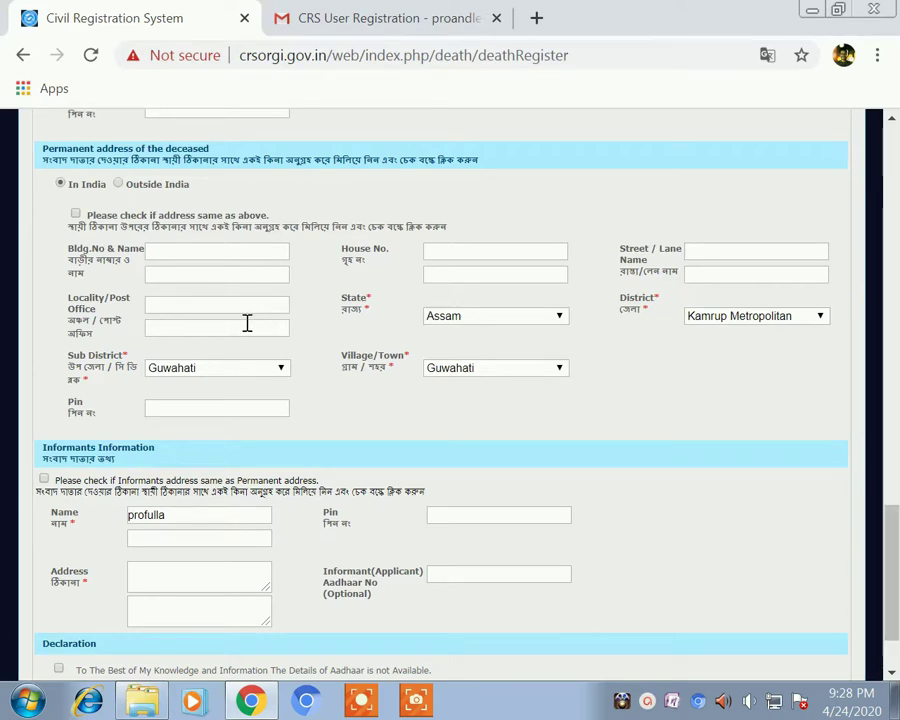
scroll(247, 323, down, 2)
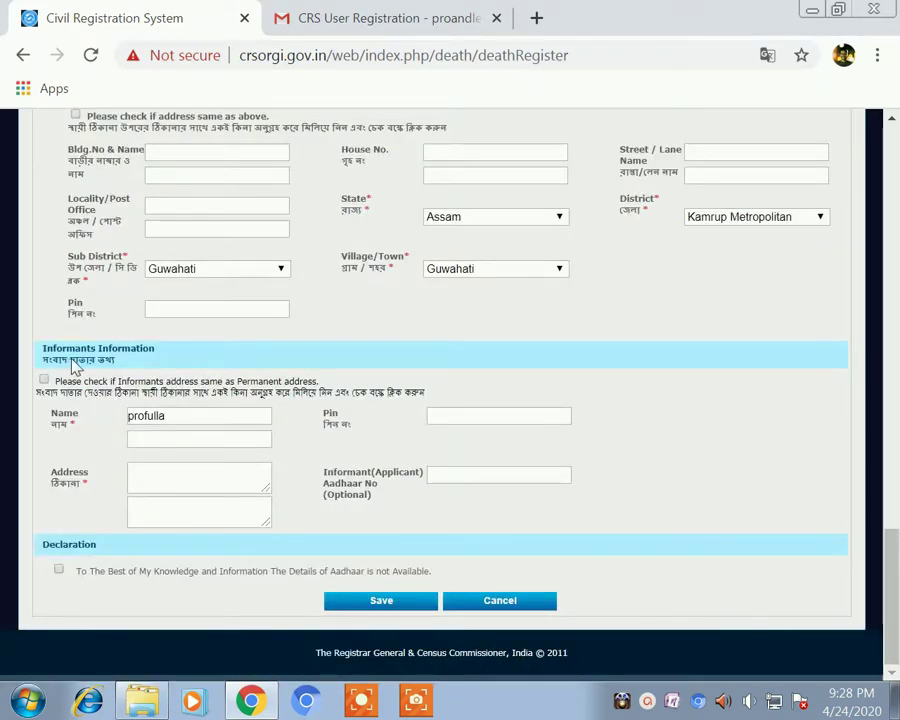
Step: Mark the informant's address as same as the permanent address and declare that the Aadhaar details are not available
click(44, 380)
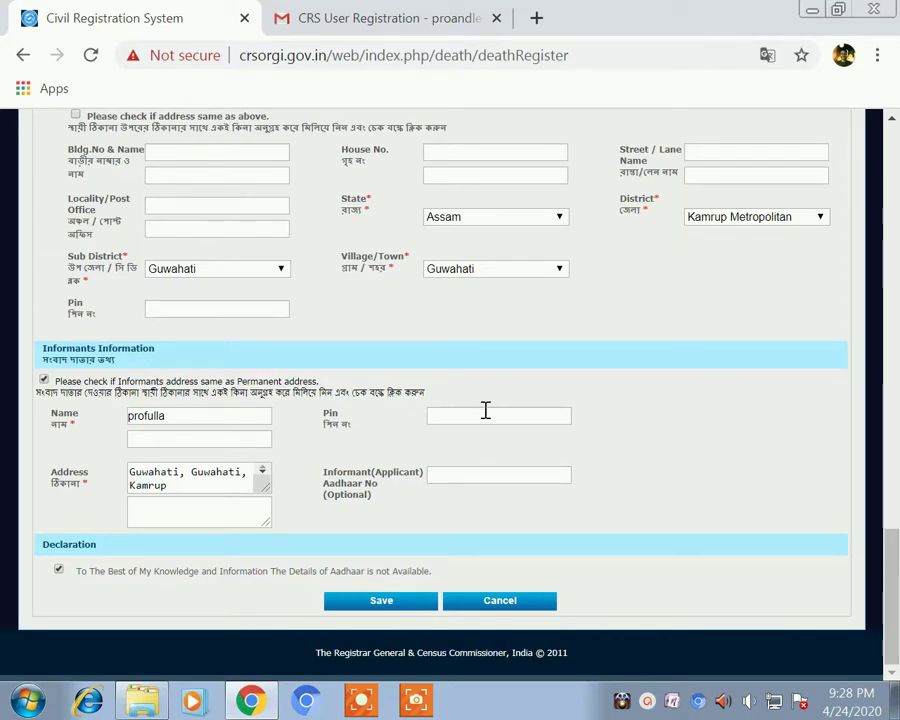
scroll(485, 411, up, 2)
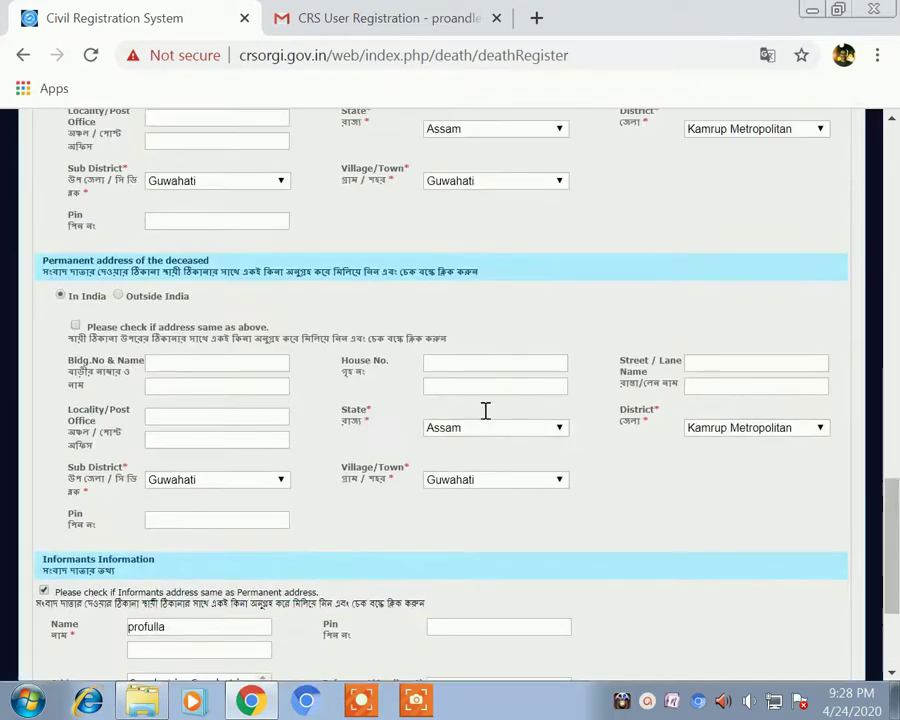
scroll(100, 258, up, 1)
scroll(110, 252, up, 1)
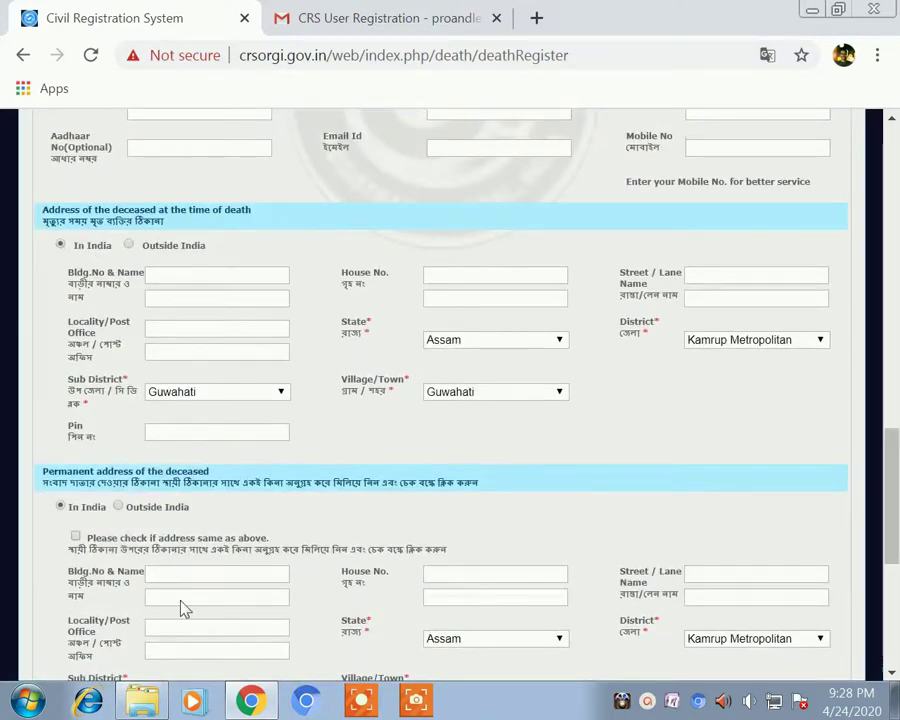
click(76, 538)
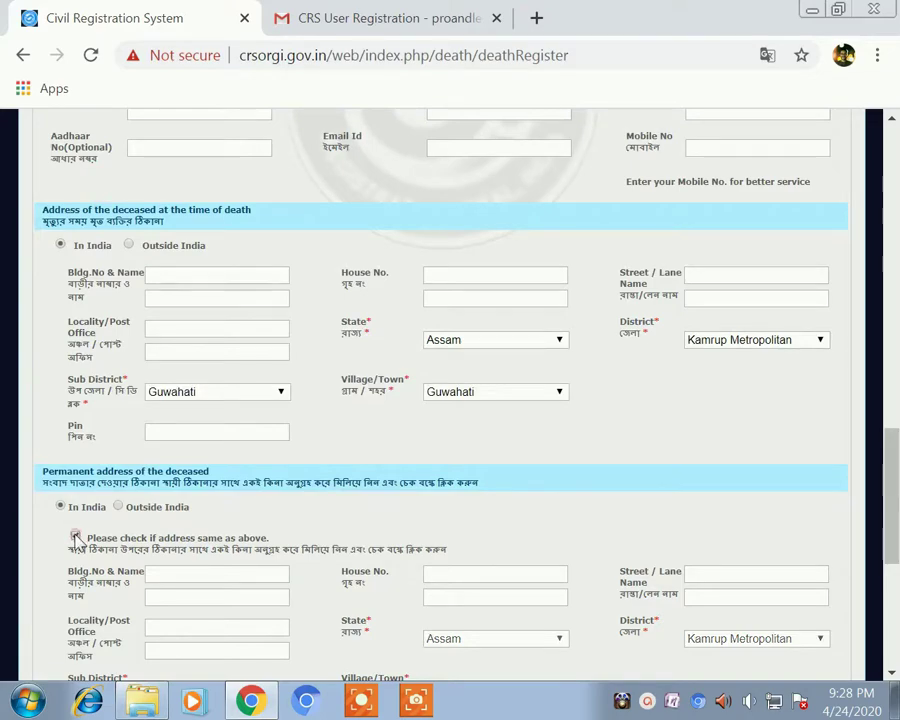
click(76, 538)
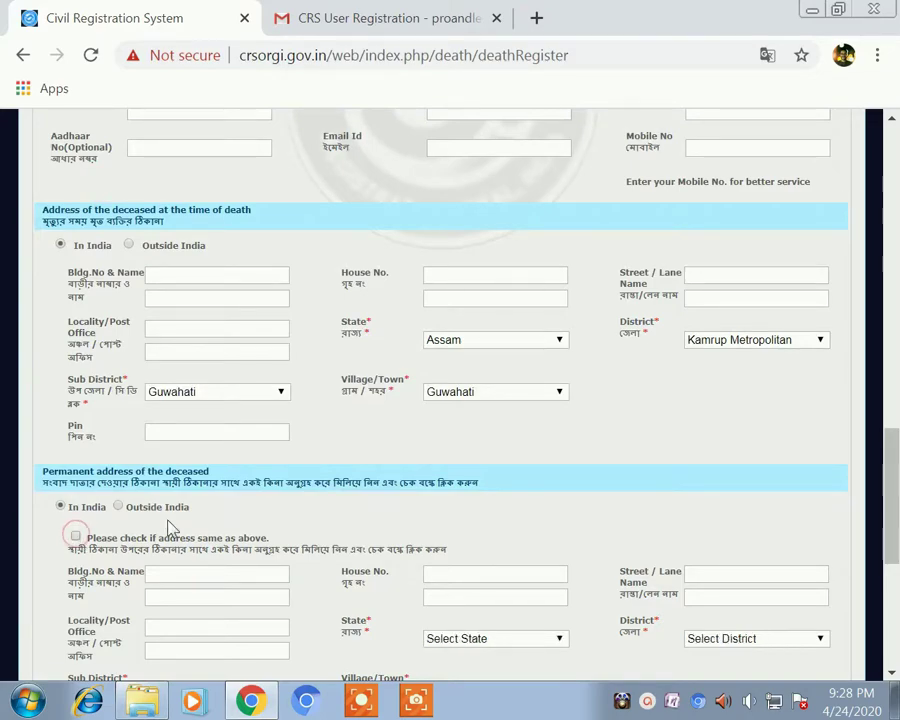
scroll(170, 528, up, 1)
scroll(170, 528, up, 12)
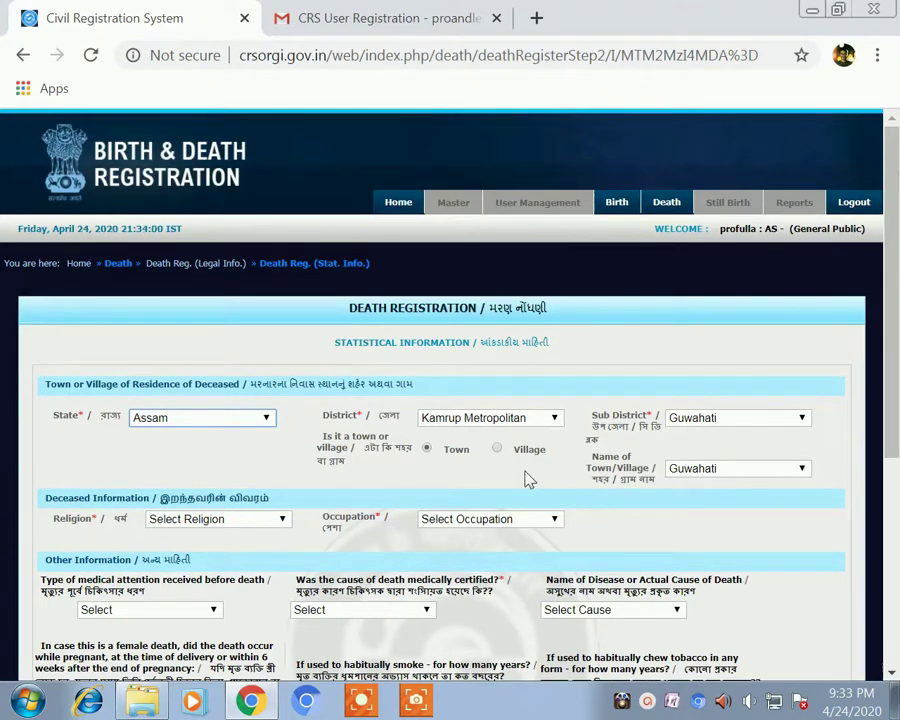
Step: Set the deceased's religion to No religion and the occupation to Non worker in the statistical information form
scroll(397, 461, down, 1)
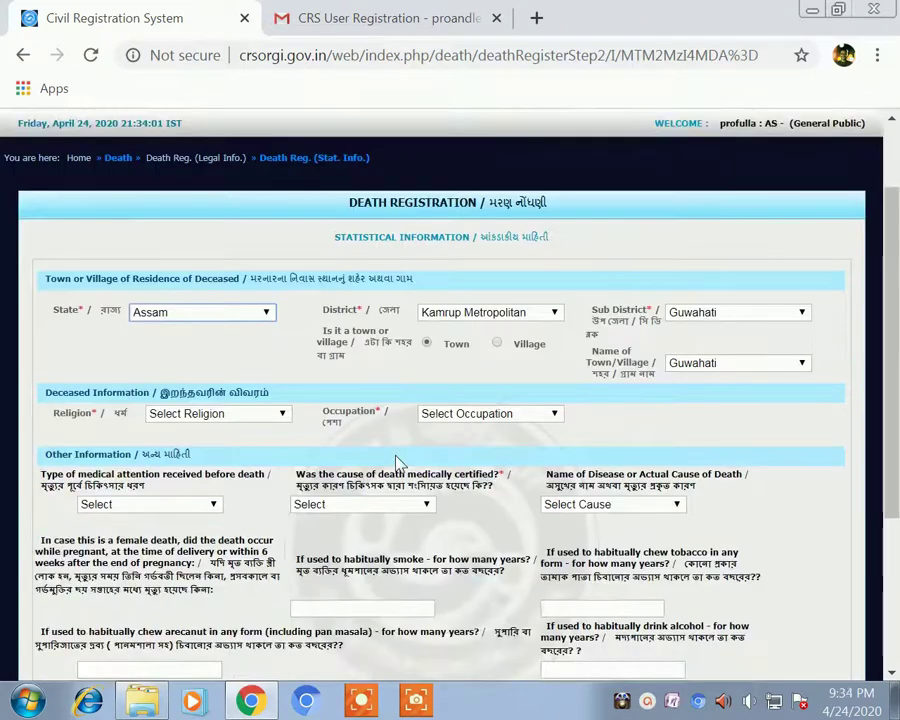
click(249, 413)
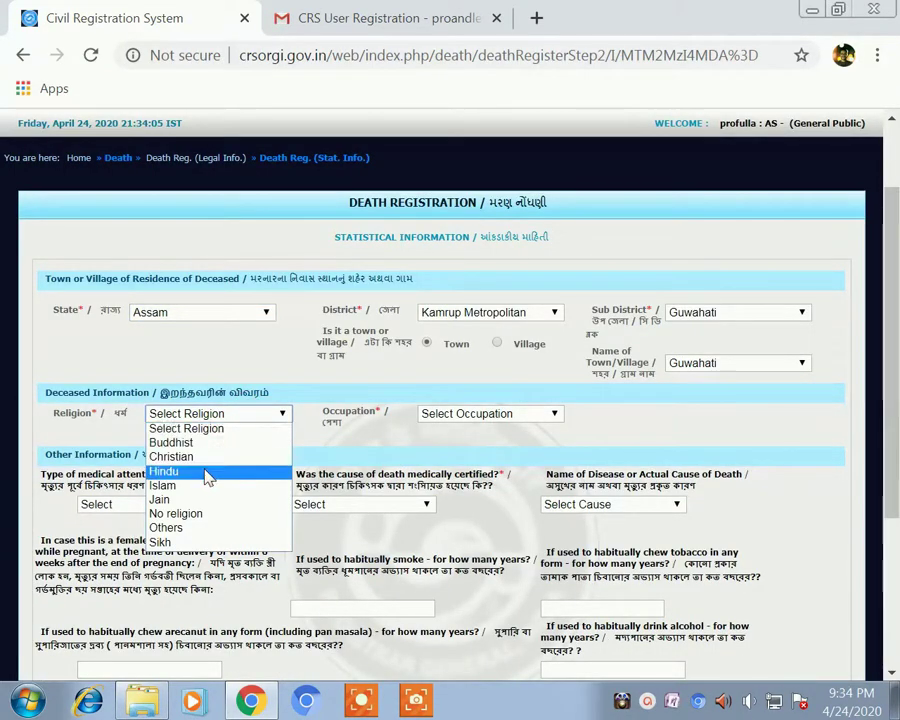
click(201, 516)
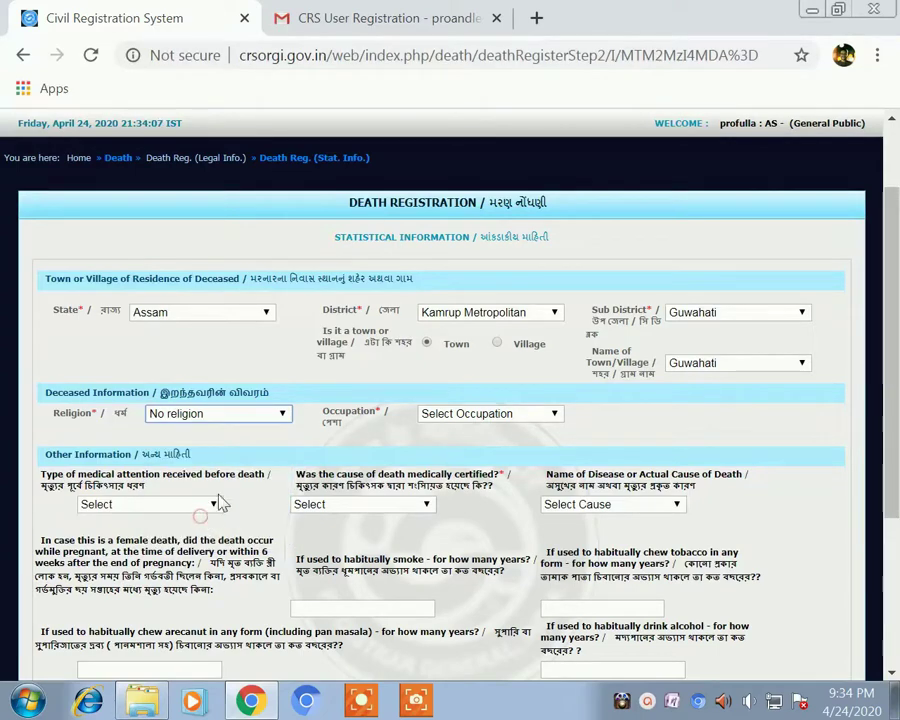
click(460, 415)
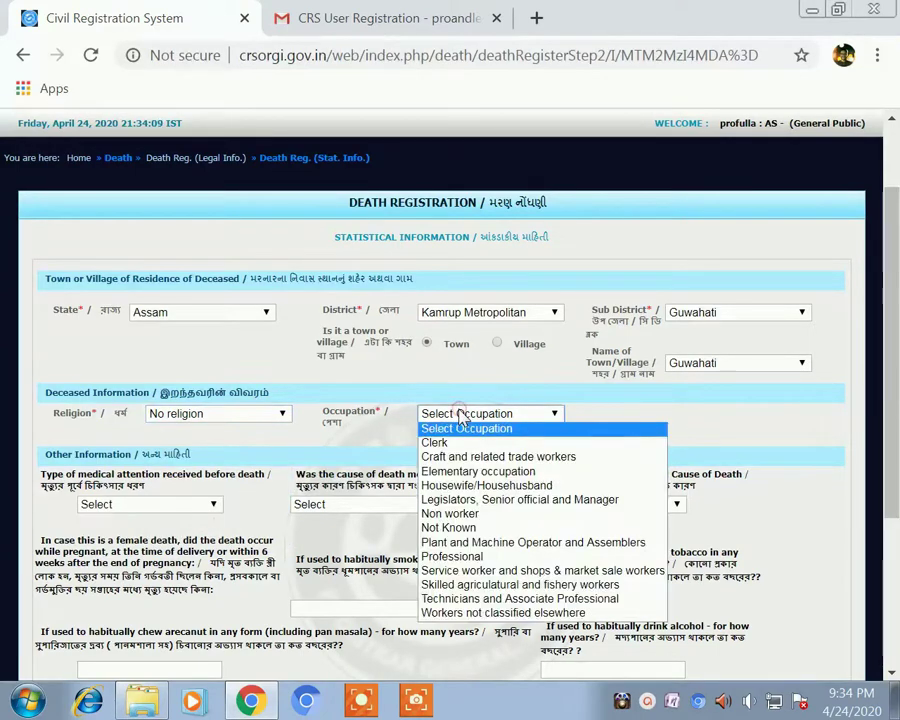
click(490, 515)
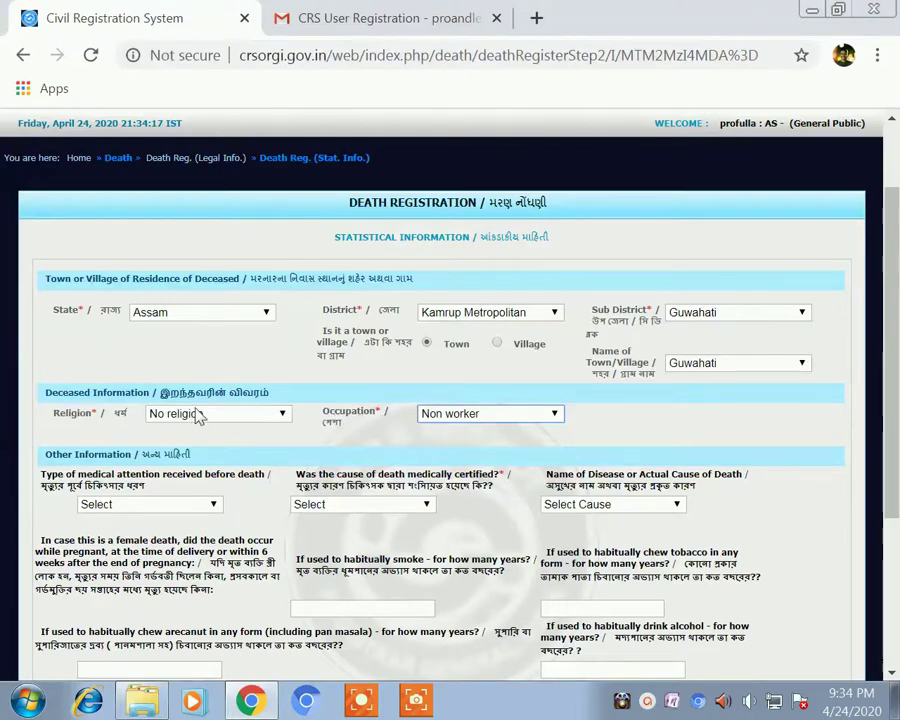
Step: Set the type of medical attention received before death to No medical attention
scroll(220, 412, down, 2)
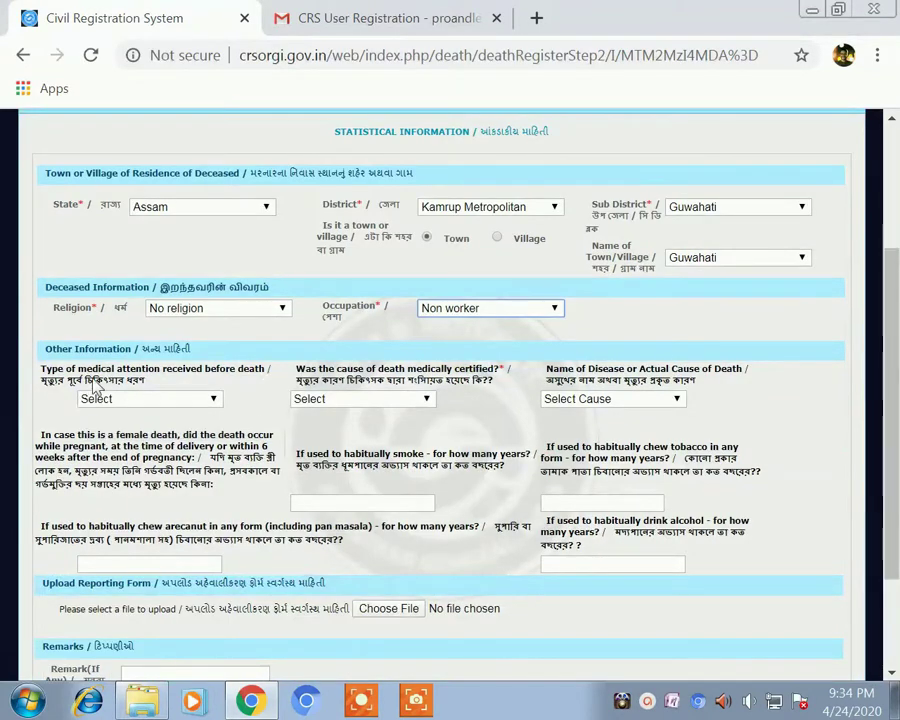
click(145, 405)
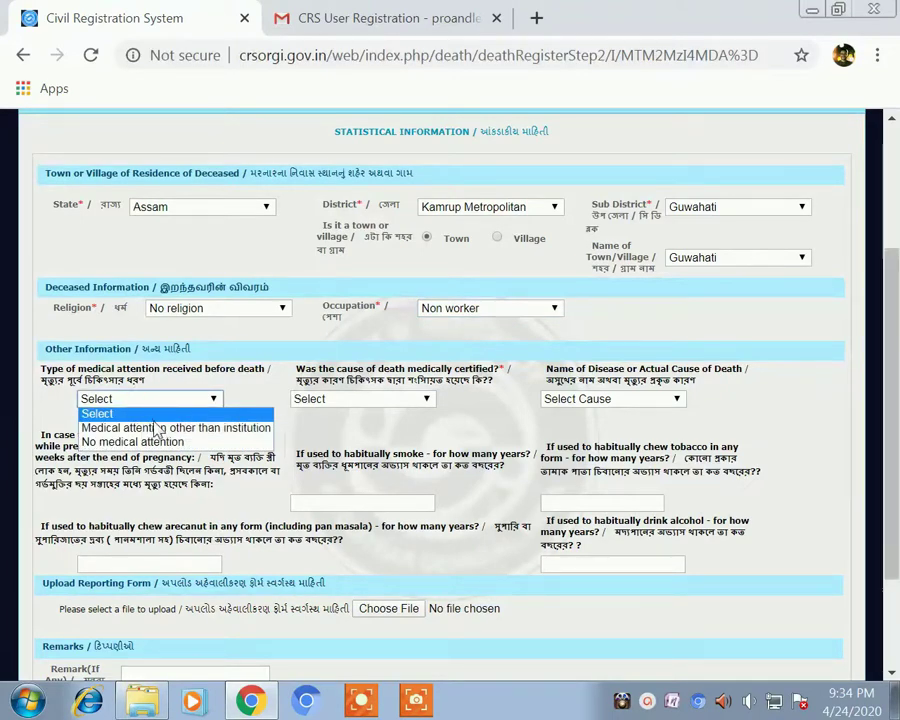
click(195, 451)
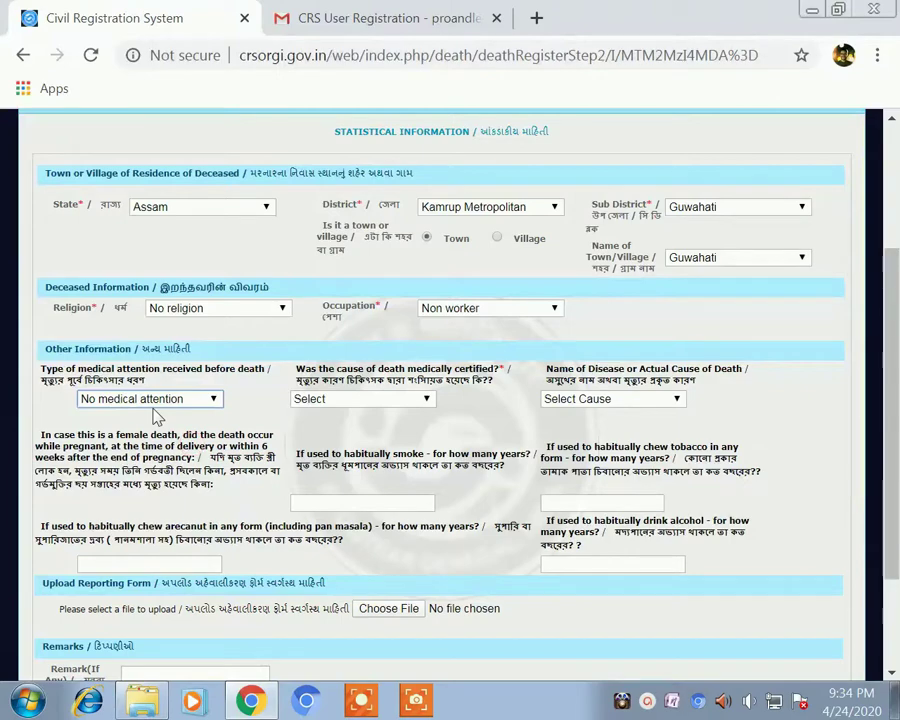
Step: Answer No to the cause of death being medically certified and choose Cancer as the disease or actual cause of death
click(350, 399)
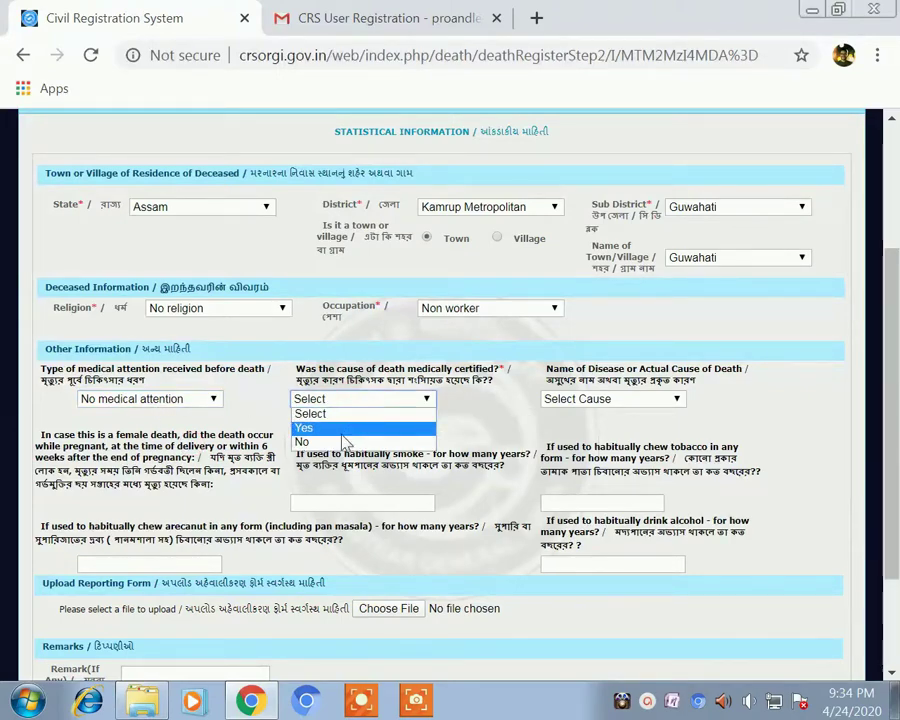
click(302, 441)
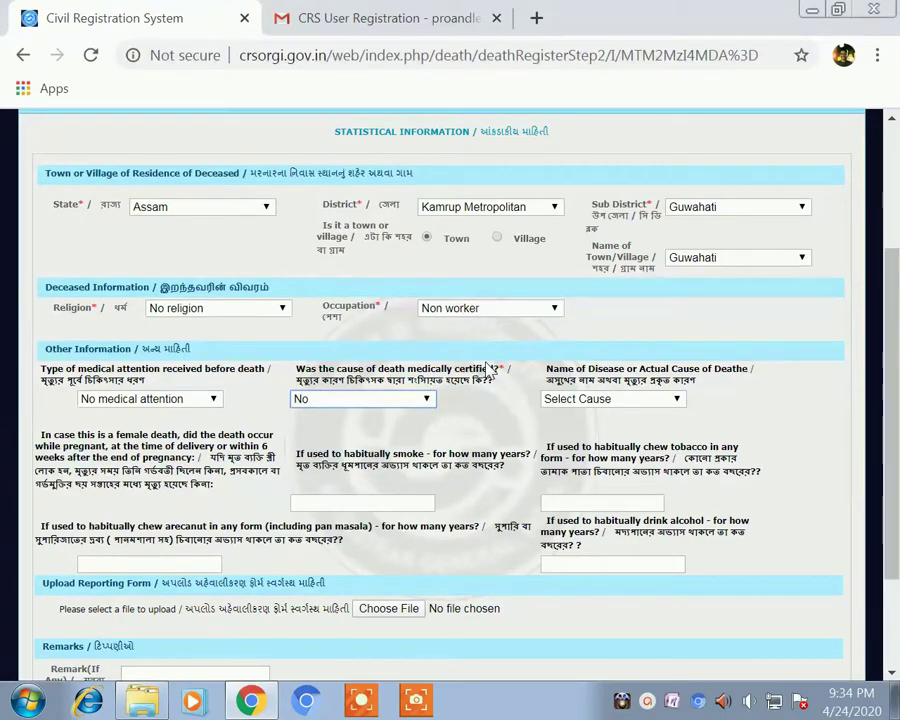
click(341, 400)
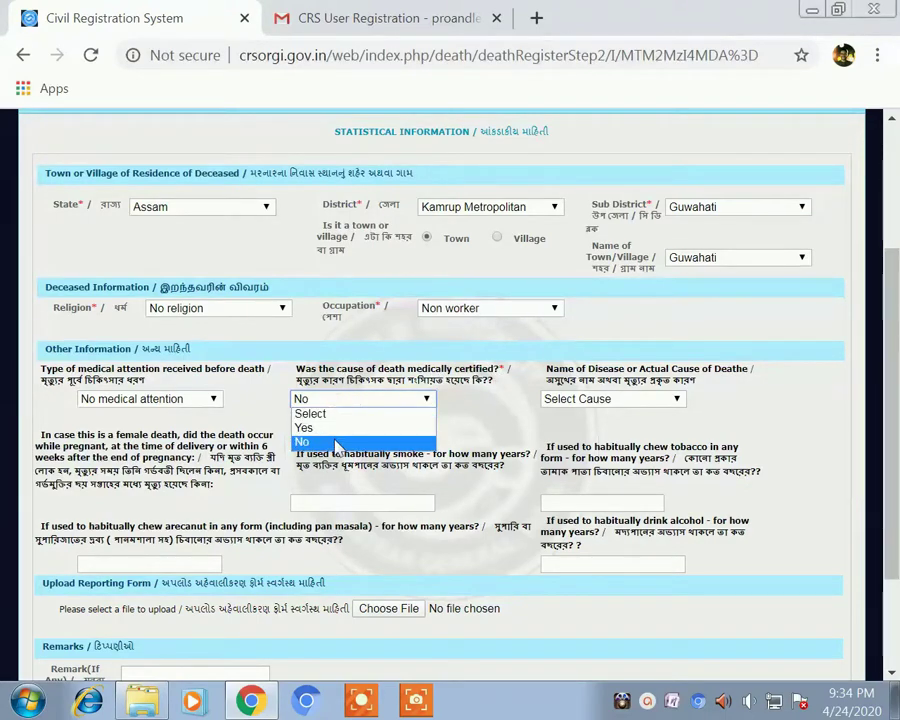
click(336, 443)
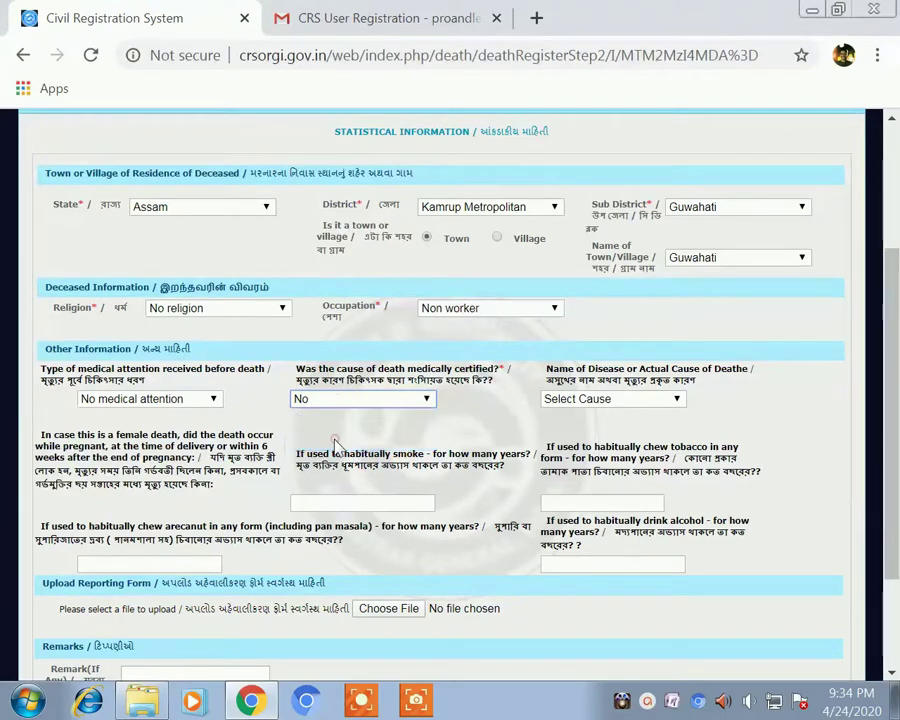
click(613, 400)
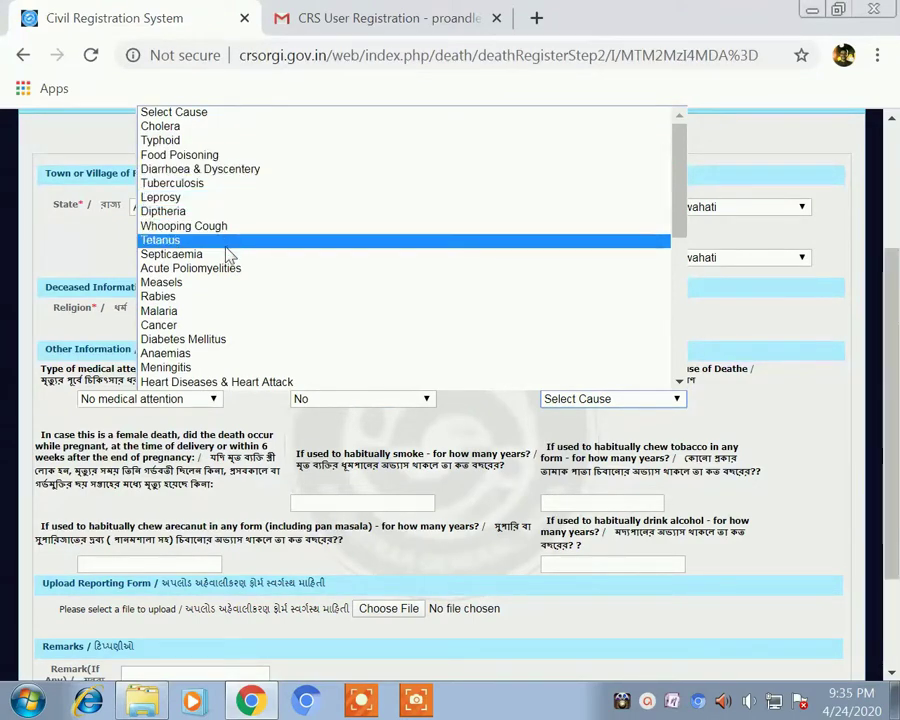
click(200, 325)
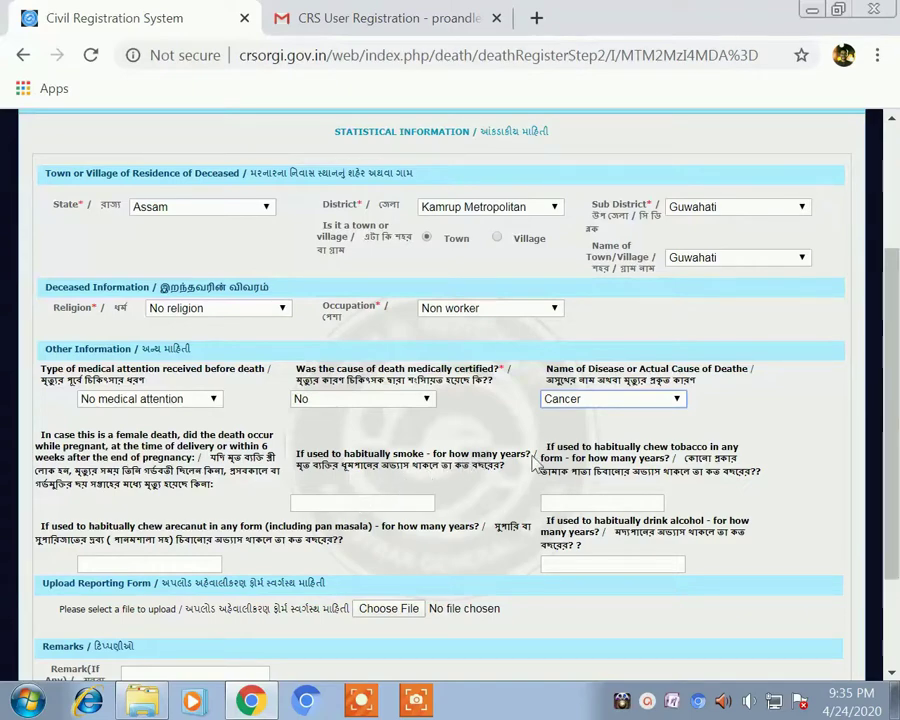
Step: Enter the deceased's habit durations in years: smoking 5, chewing tobacco 10, chewing arecanut 8 and drinking alcohol 12
scroll(355, 497, down, 3)
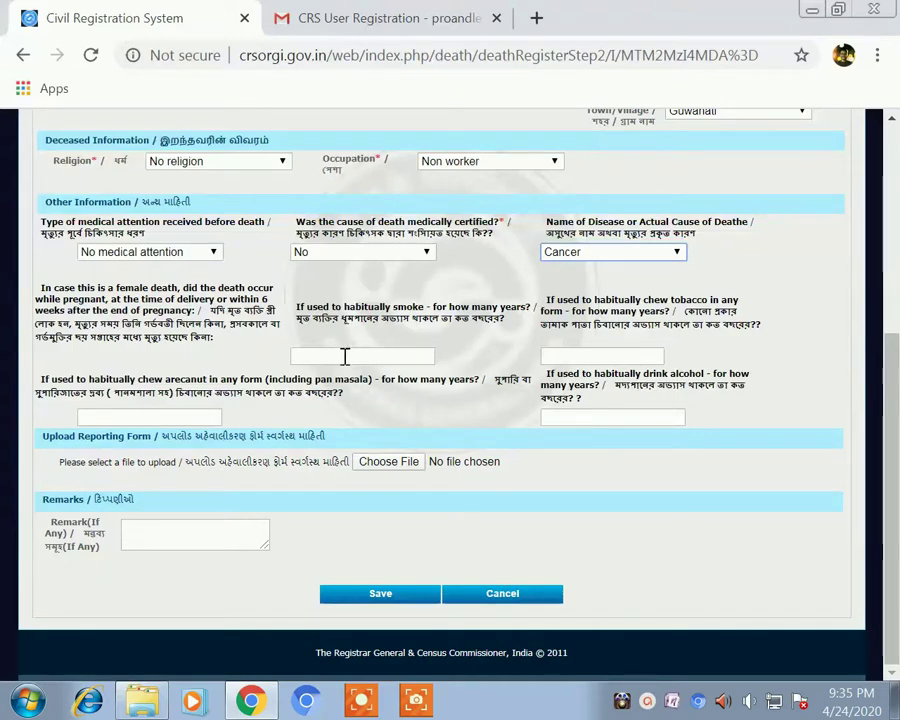
click(344, 356)
text(5)
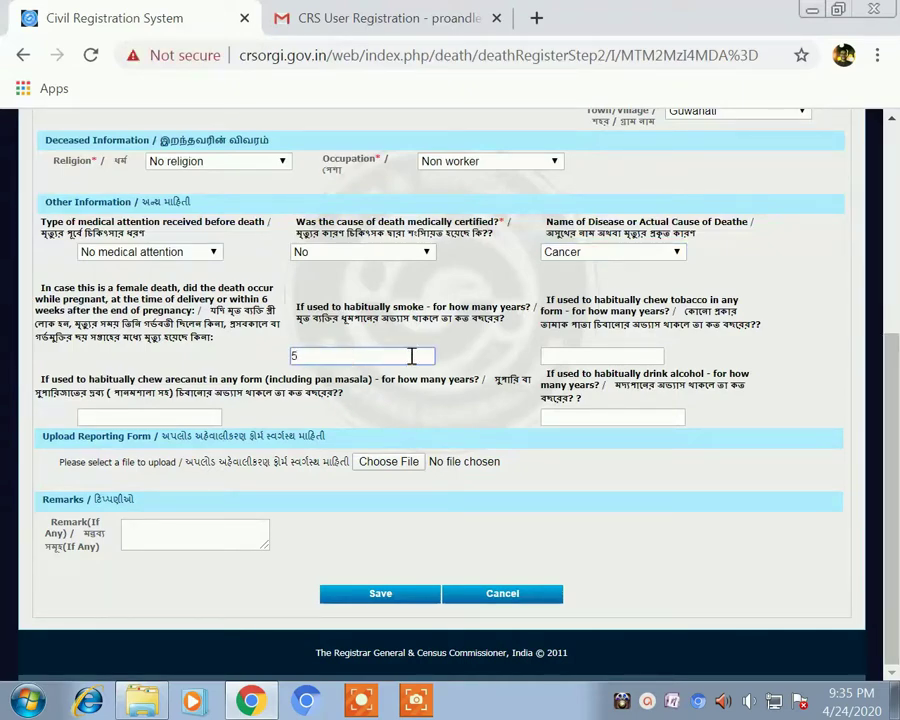
click(604, 357)
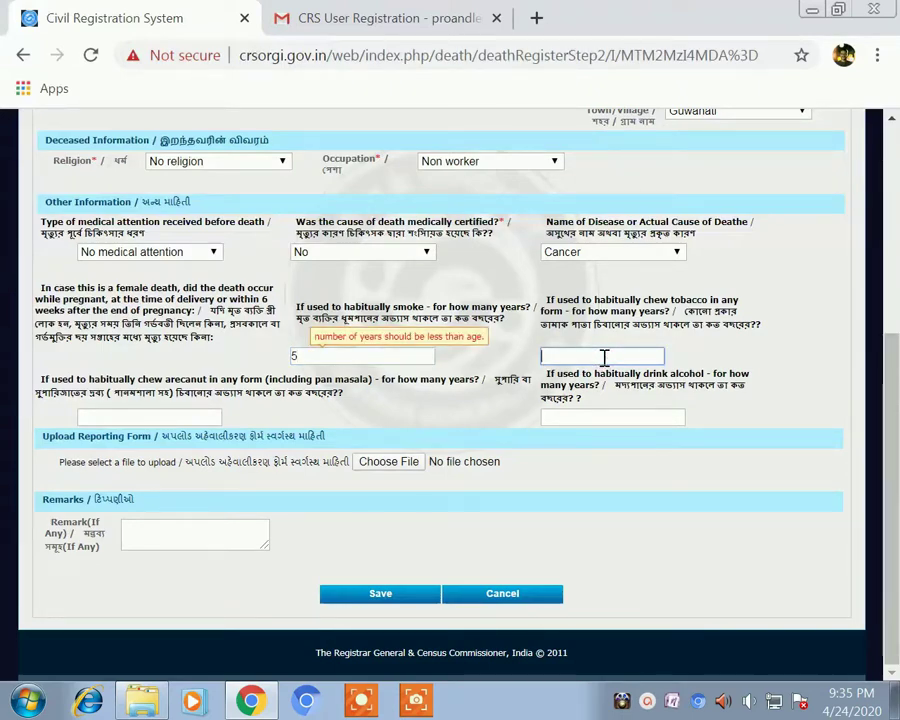
text(10)
click(187, 412)
text(8)
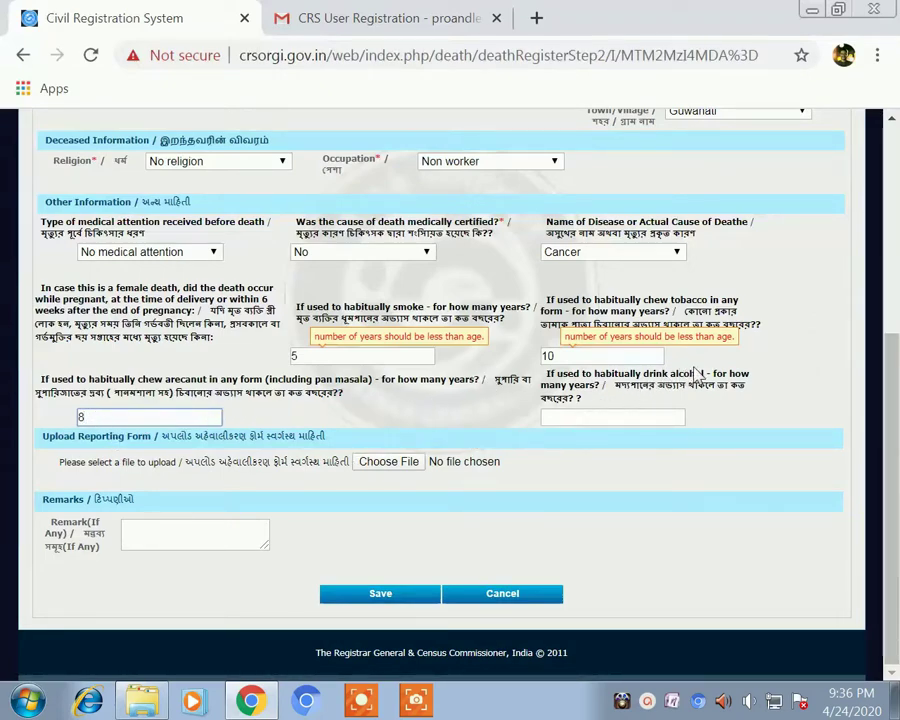
click(617, 415)
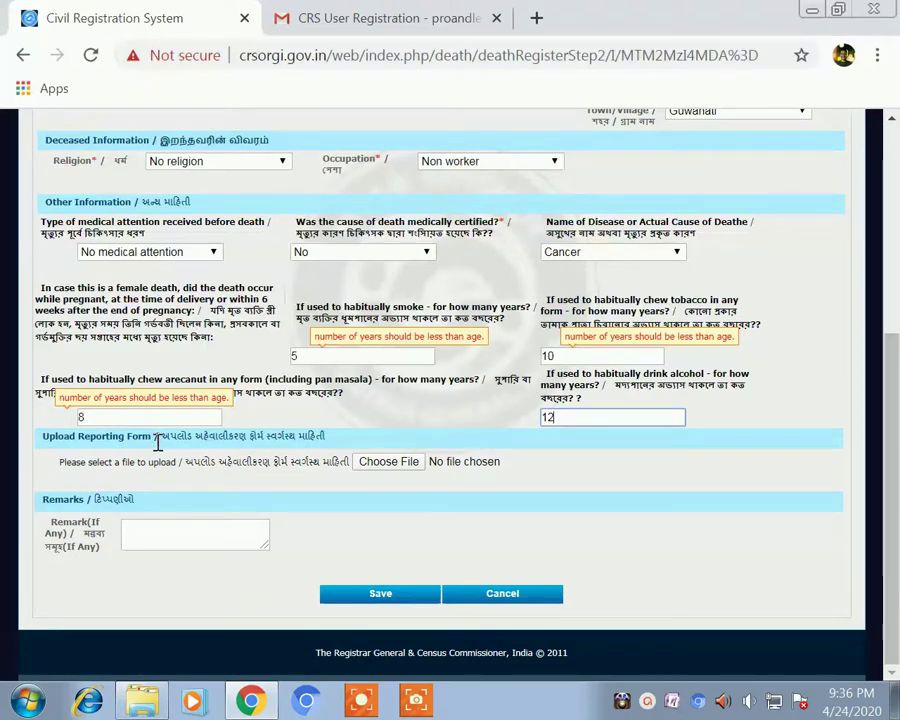
Step: Open and dismiss the file selection for the reporting form, fill in the remark, and save the statistical information form
click(390, 465)
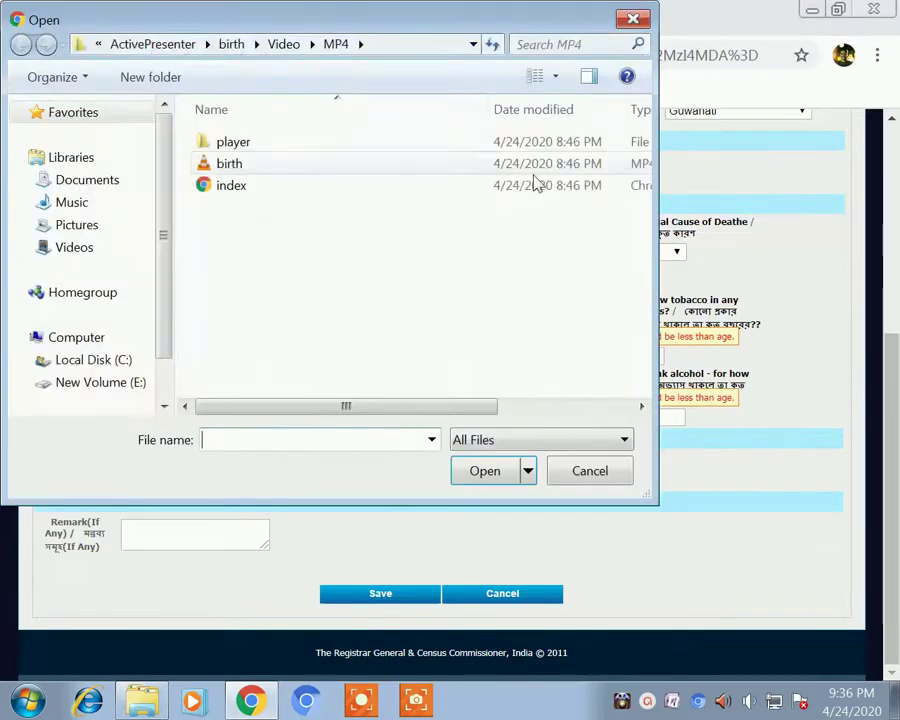
click(635, 20)
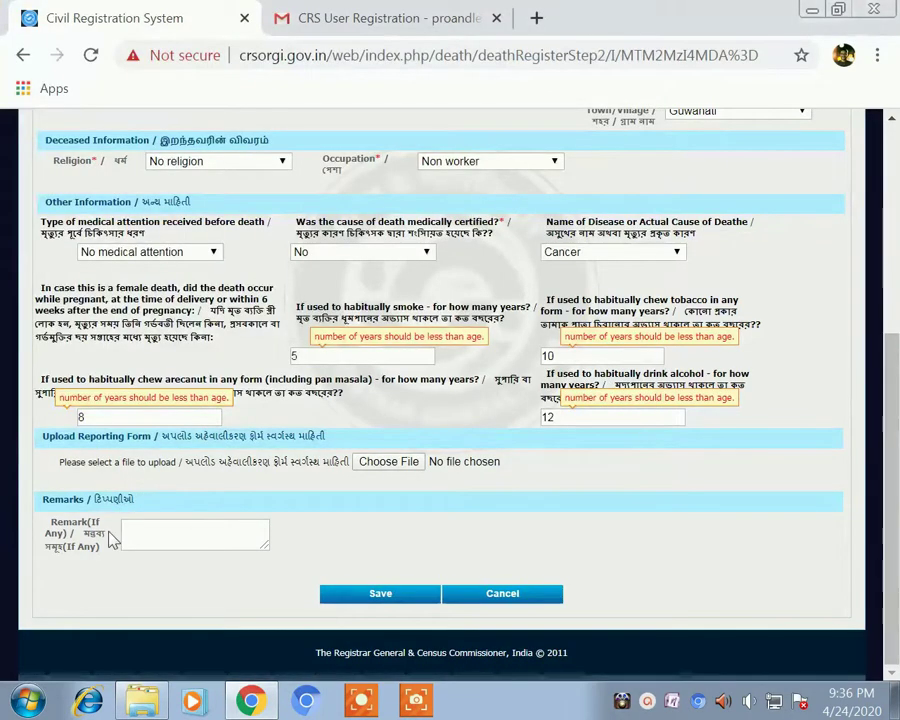
click(158, 535)
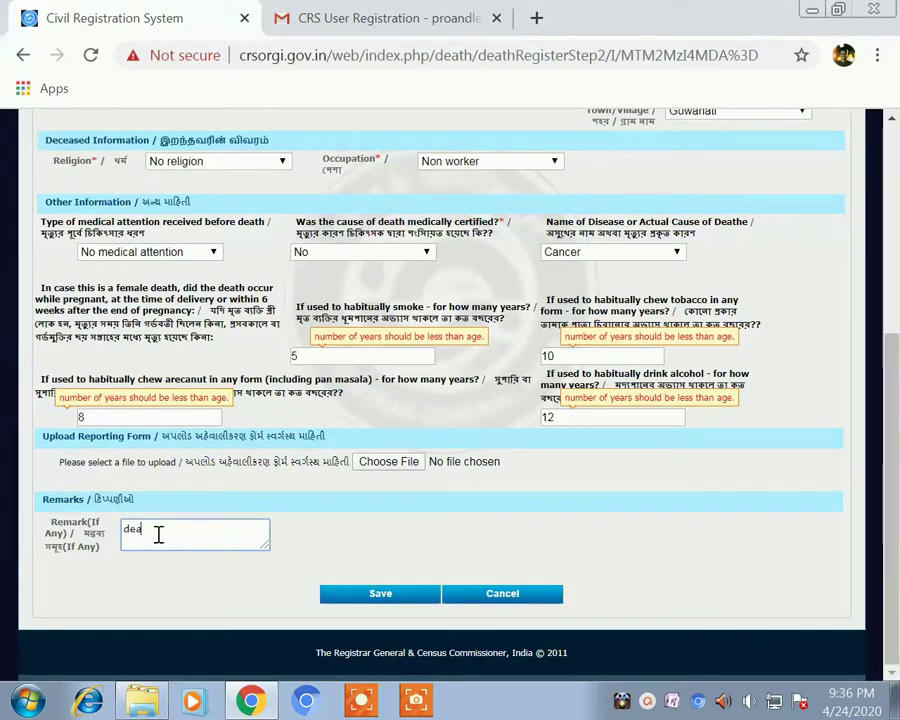
text(h)
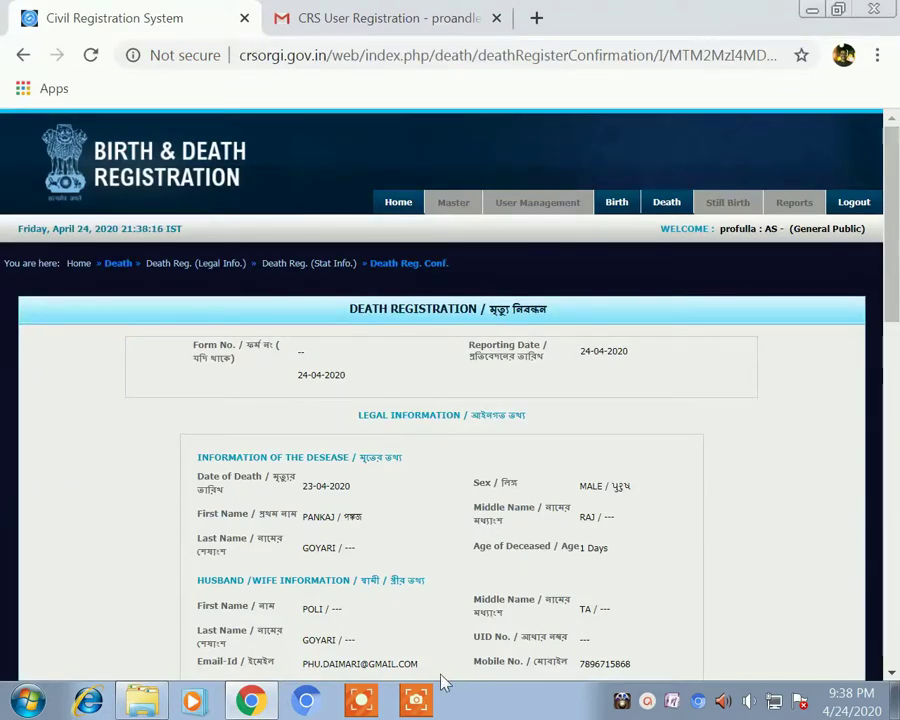
Step: Review the legal information, addresses, place of death and informant details on the confirmation page, and submit the death registration
scroll(380, 476, down, 10)
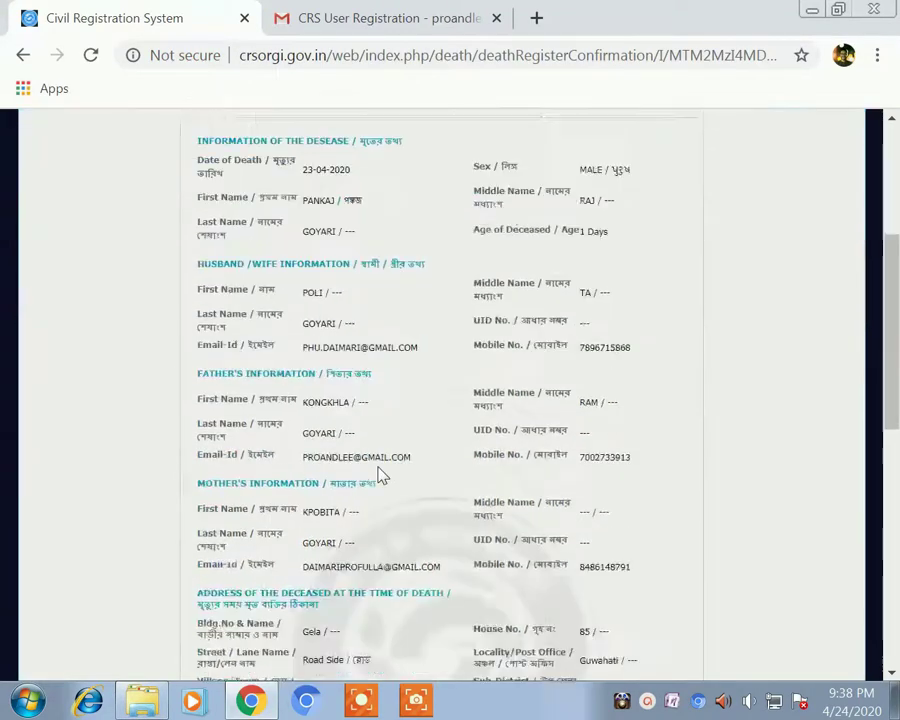
scroll(380, 476, down, 3)
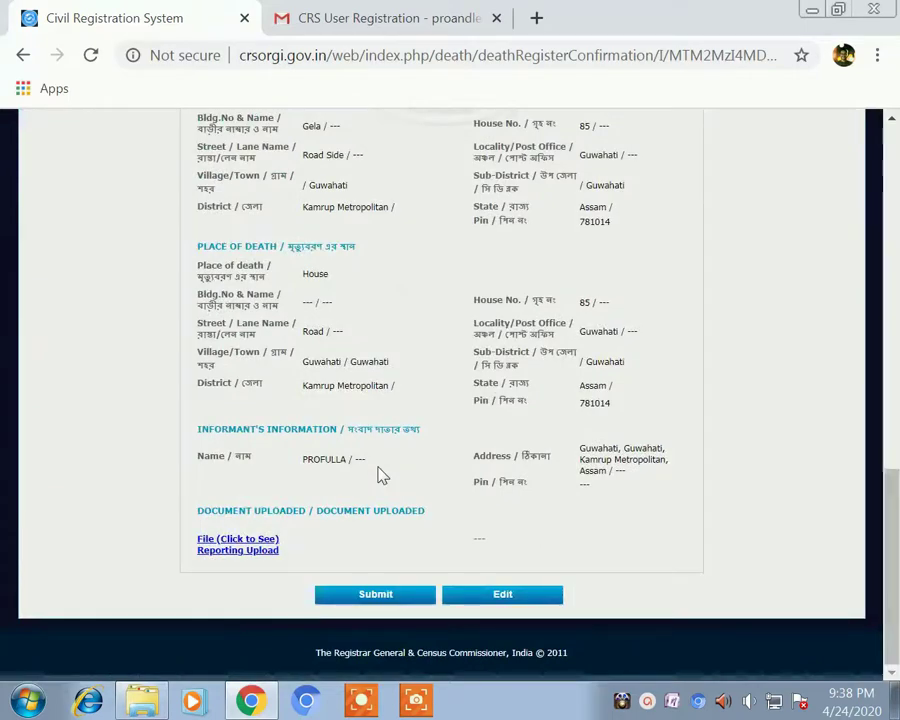
scroll(425, 476, up, 15)
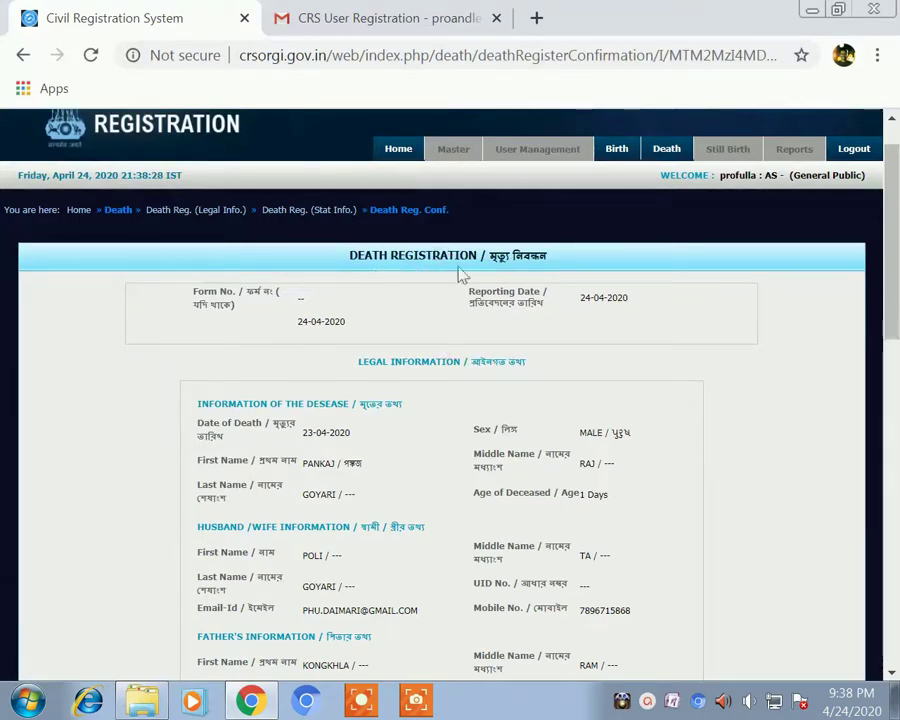
scroll(442, 432, down, 2)
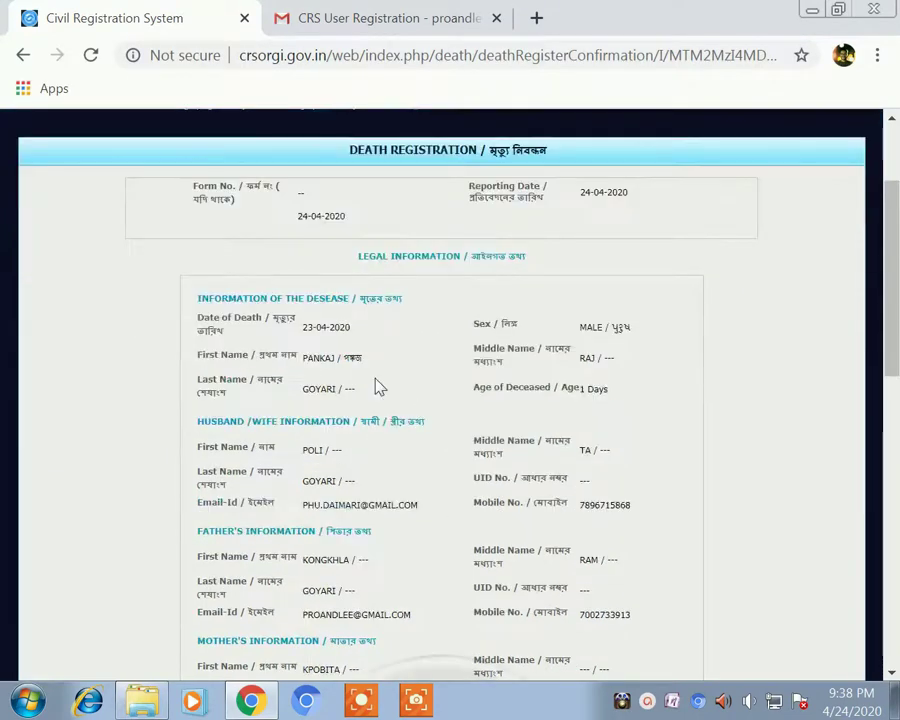
scroll(330, 344, down, 4)
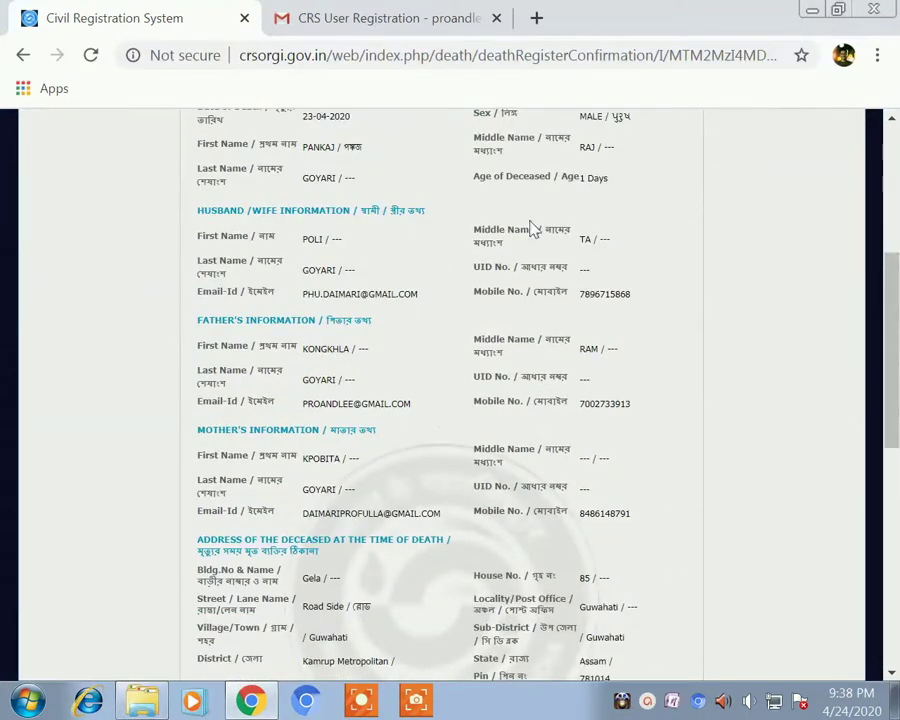
scroll(408, 452, down, 4)
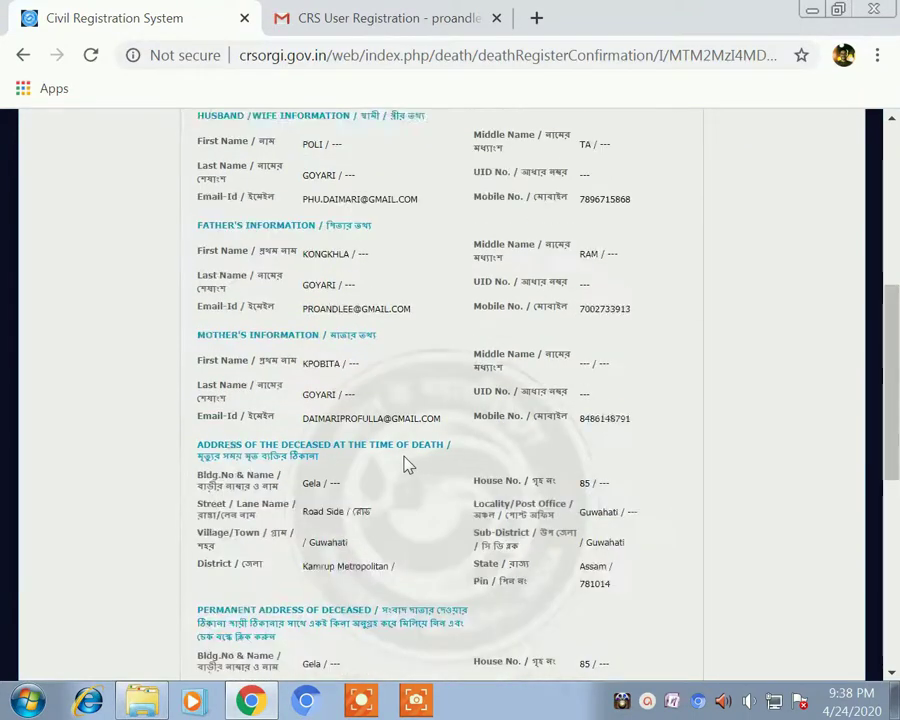
scroll(519, 441, down, 8)
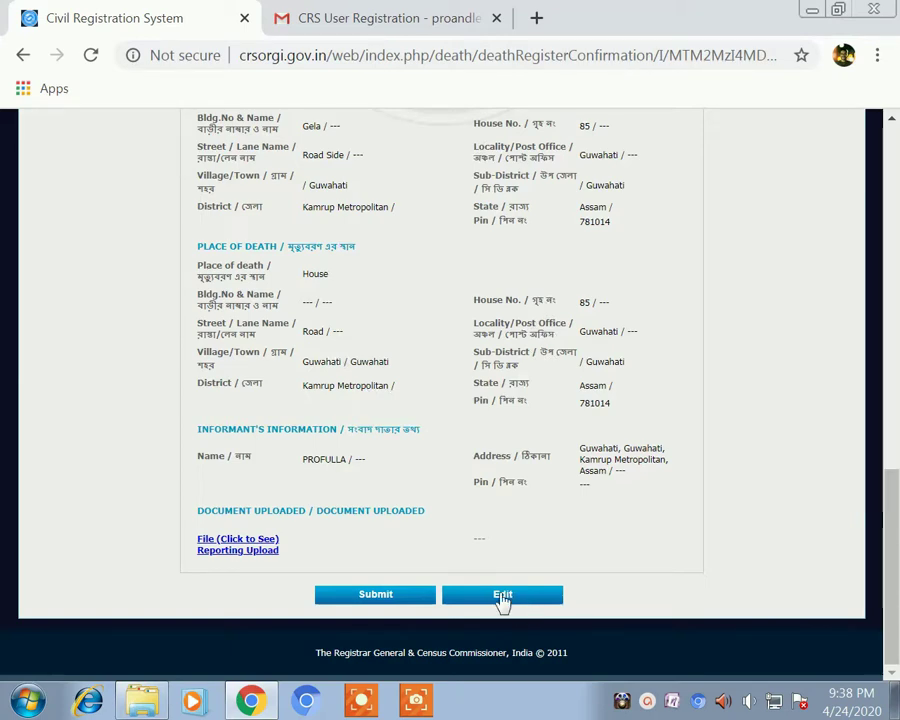
click(377, 598)
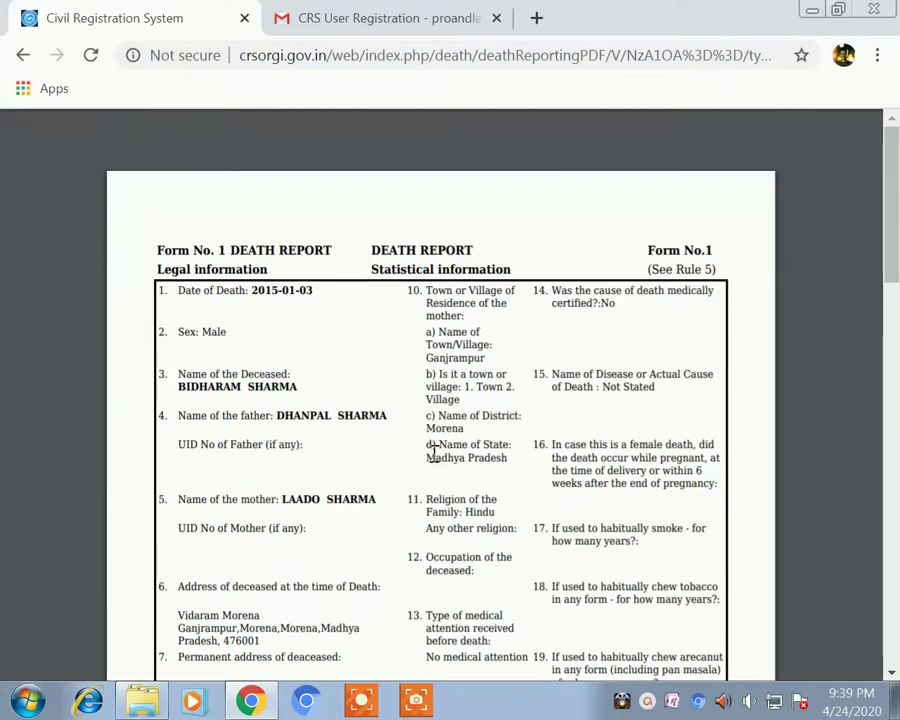
Step: Look through the Form No. 1 death report from beginning to end, checking its legal and statistical information
scroll(433, 452, down, 10)
scroll(433, 452, down, 5)
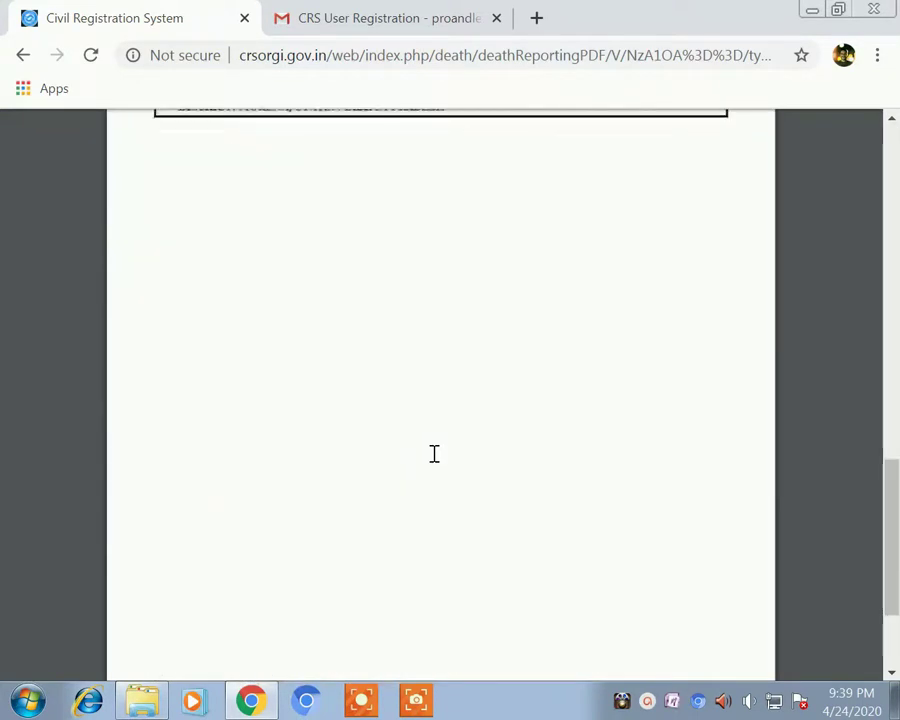
scroll(433, 452, up, 15)
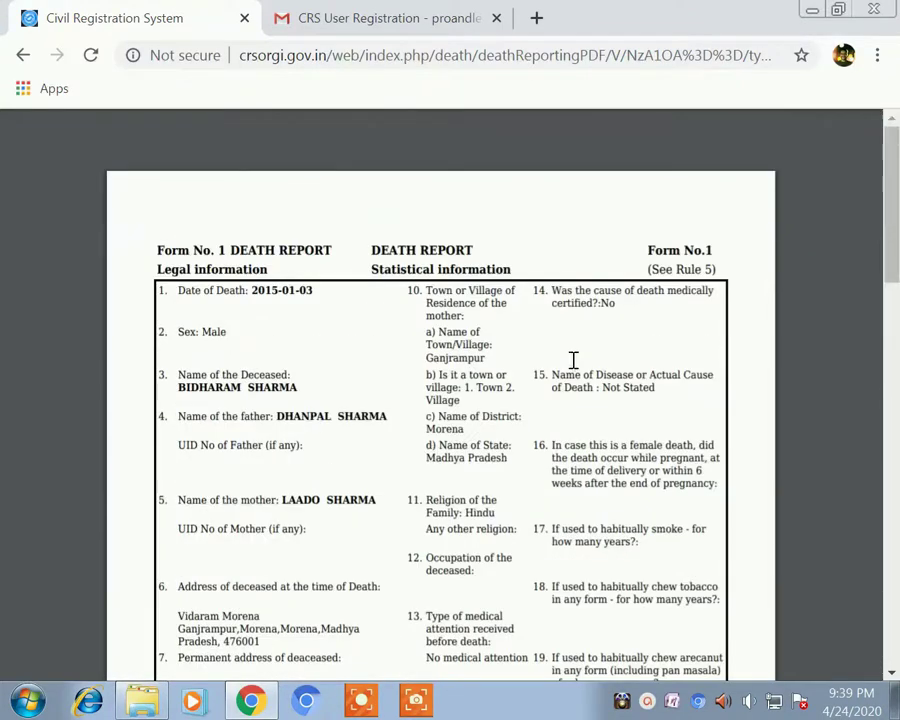